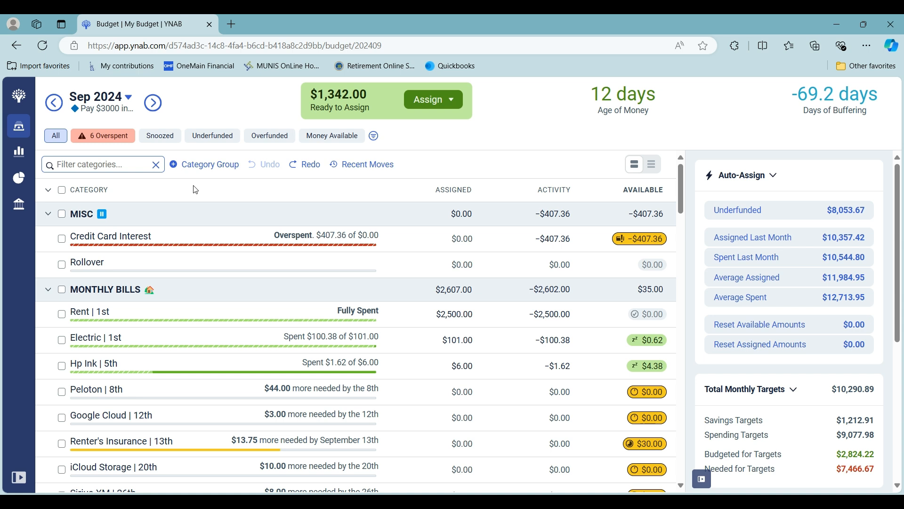
Step: Add a ✅ after each of the three goals in the August 2024 month note and save it
left_click(58, 108)
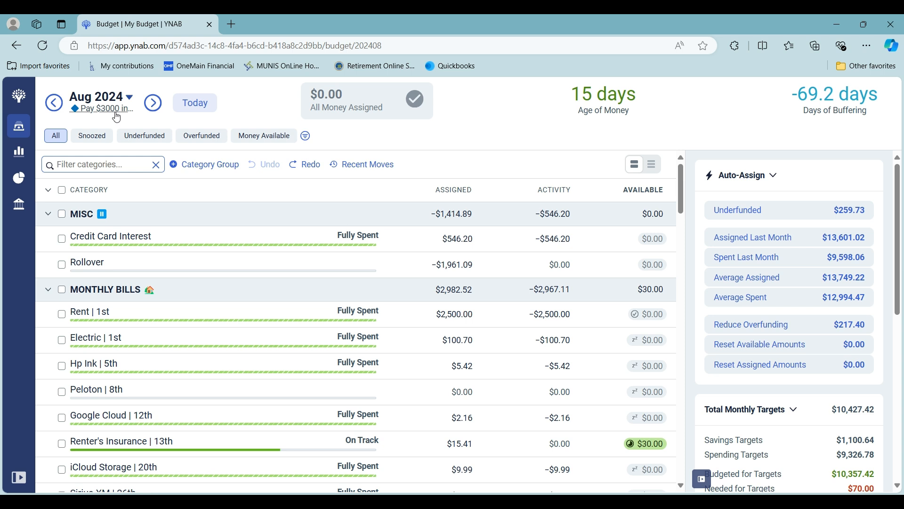
left_click(117, 117)
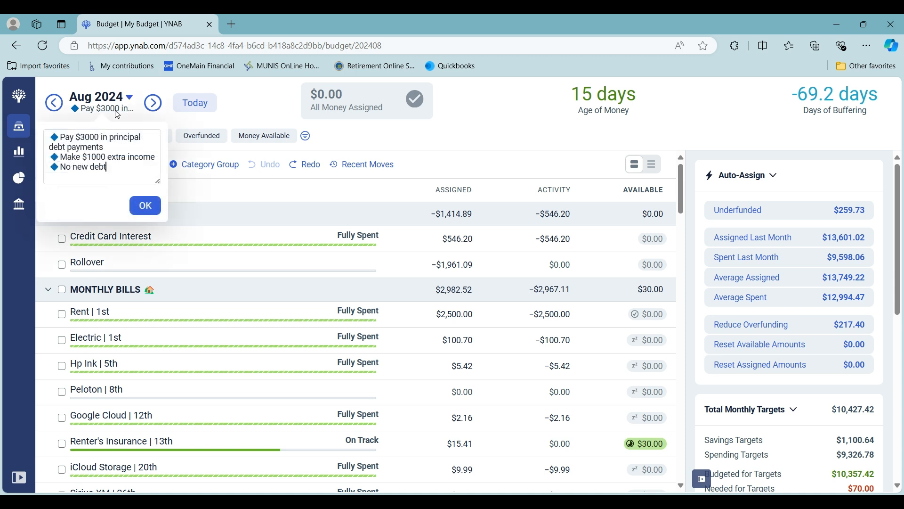
left_click(113, 147)
type("✅")
type("✅")
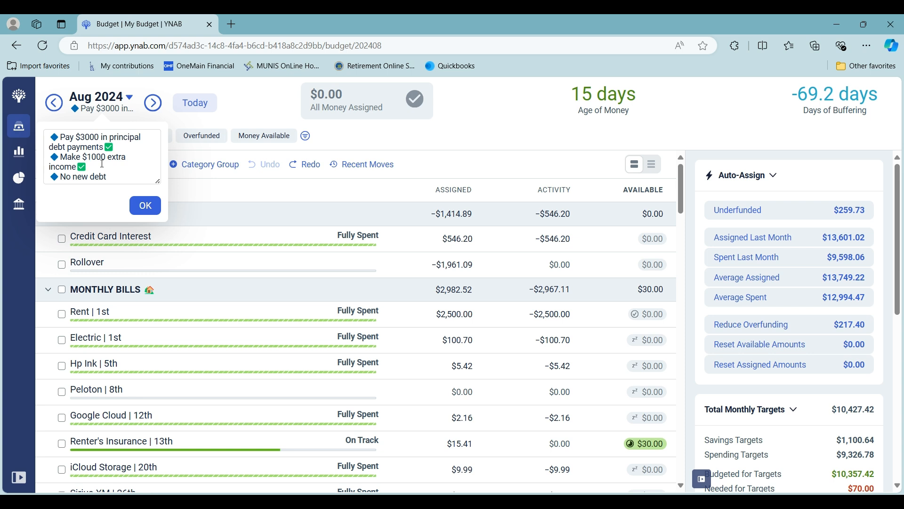
left_click(131, 177)
type("✅")
left_click(145, 206)
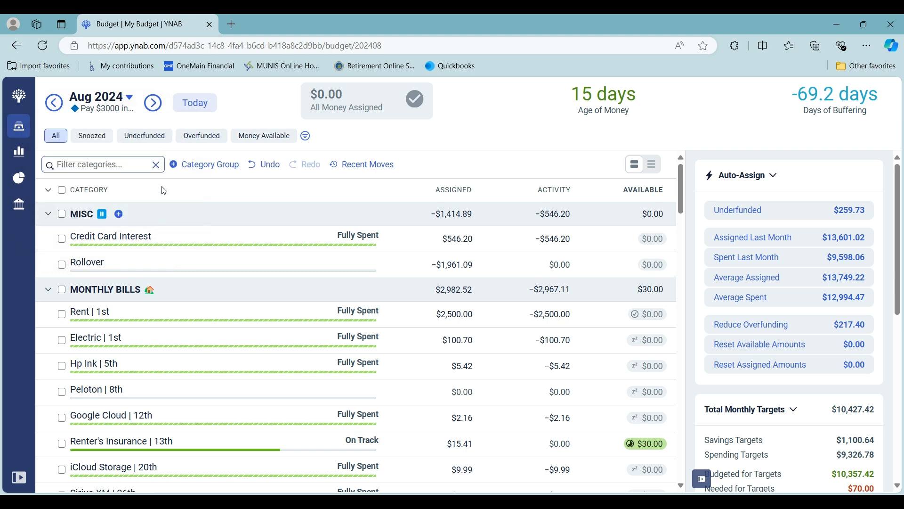
Step: Insert the word "debt" after "principal" in the first goal of the September 2024 month note
left_click(195, 103)
left_click(104, 109)
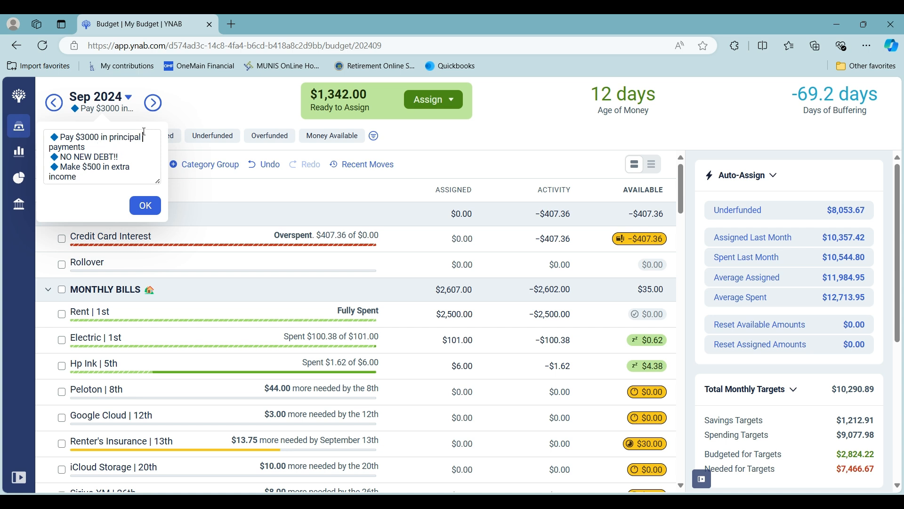
type("debt")
left_click(145, 207)
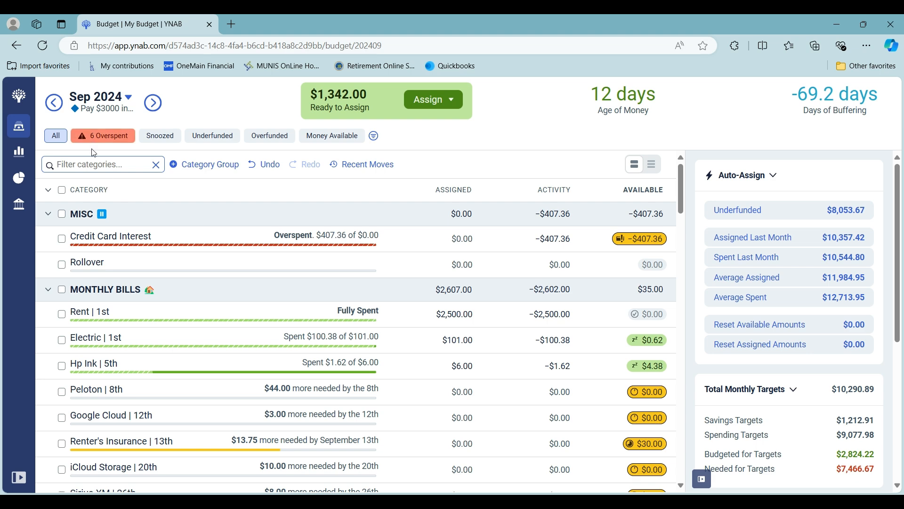
Step: Approve all five new transactions in the Inflow Account, from the oldest to the $40.00 transfer
left_click(19, 478)
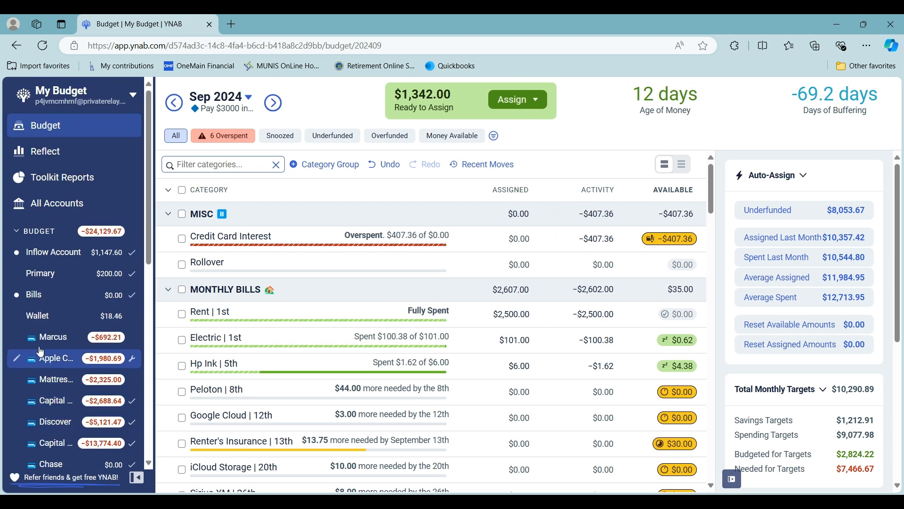
left_click(54, 253)
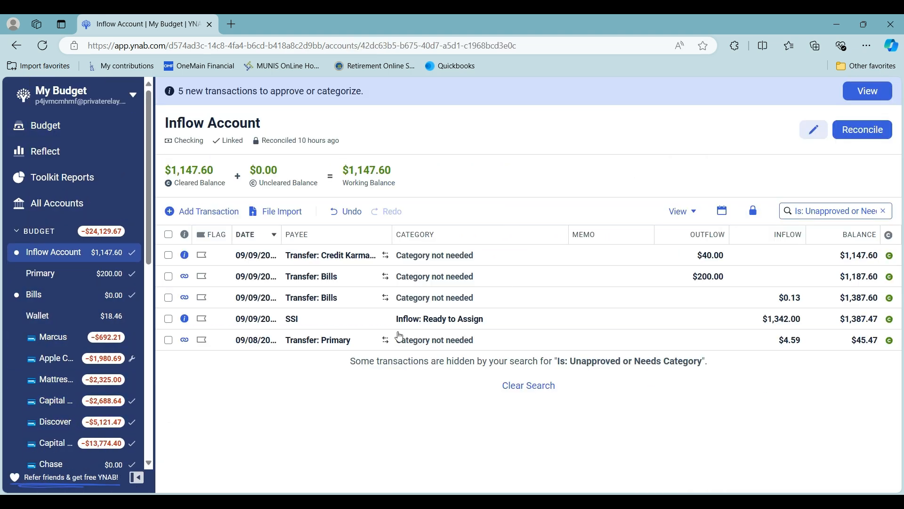
left_click(183, 343)
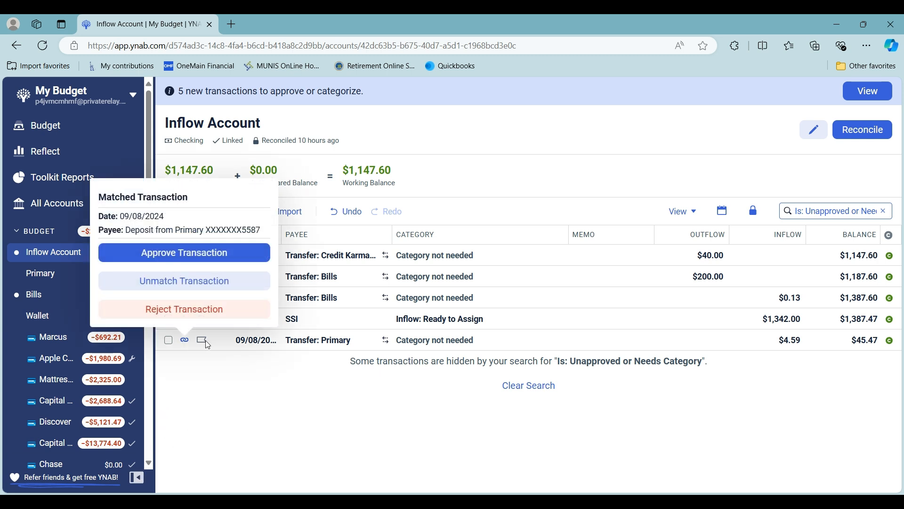
left_click(227, 254)
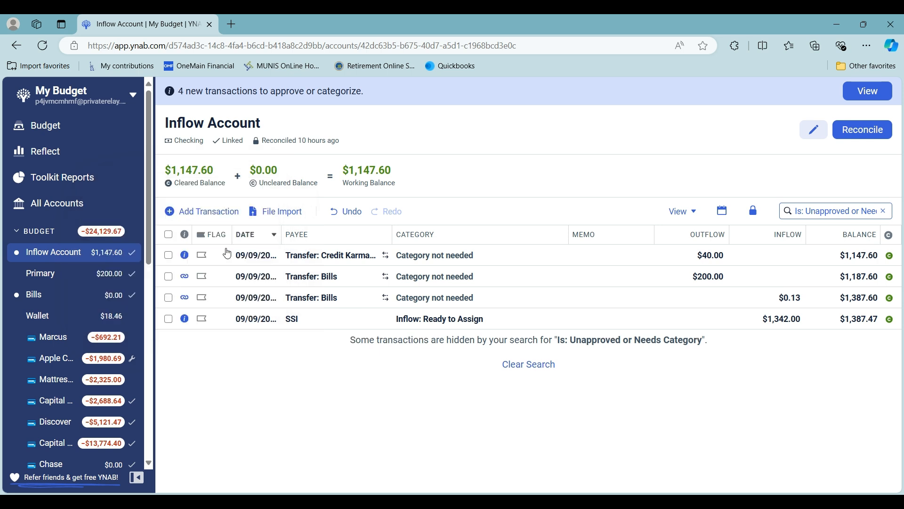
left_click(185, 321)
left_click(206, 359)
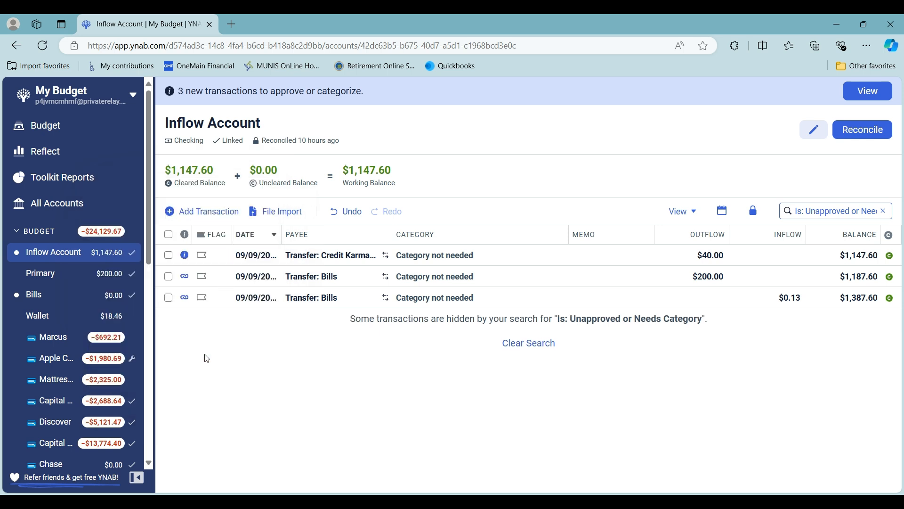
left_click(185, 298)
left_click(210, 386)
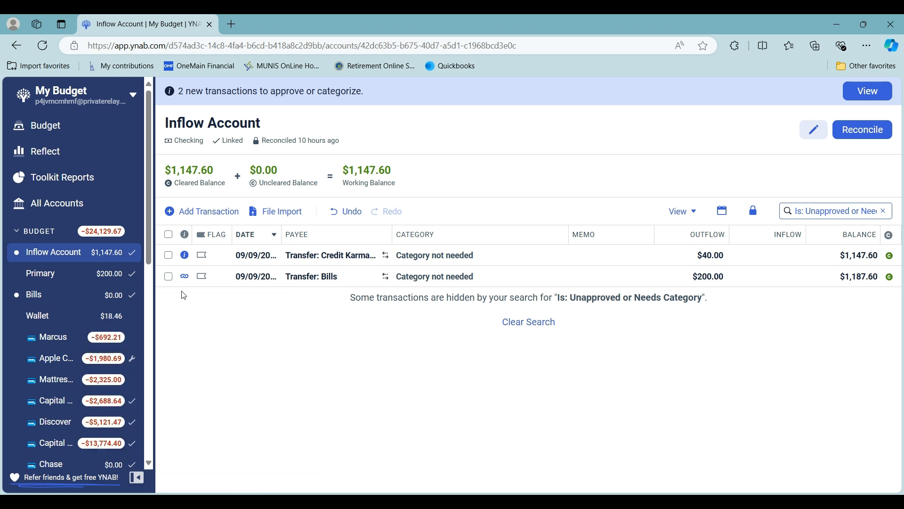
left_click(184, 277)
left_click(219, 366)
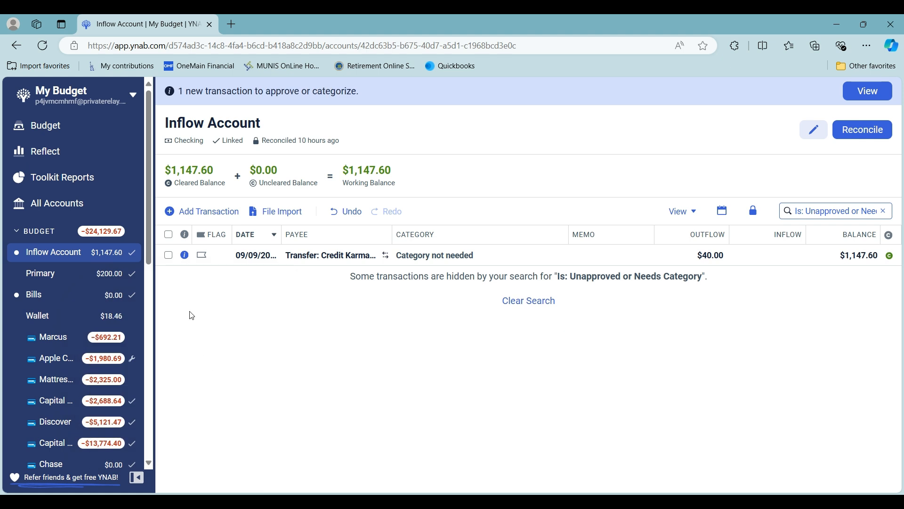
left_click(185, 256)
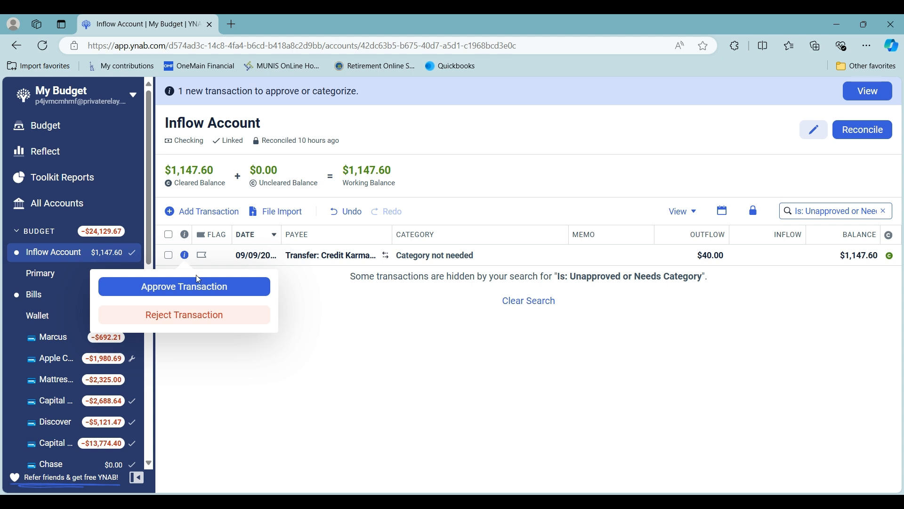
left_click(213, 293)
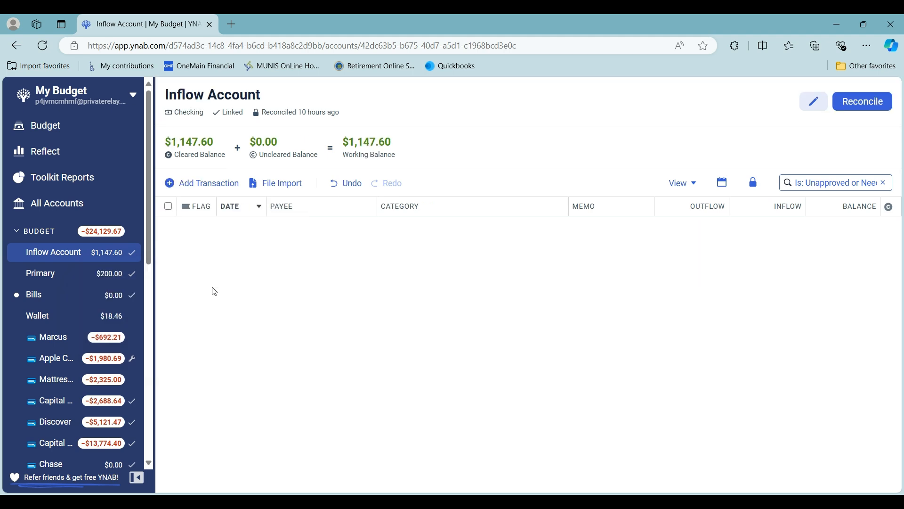
Step: Approve the two new Inflow Account transfers, $200.00 in and $0.13 out, in the Bills account
left_click(48, 301)
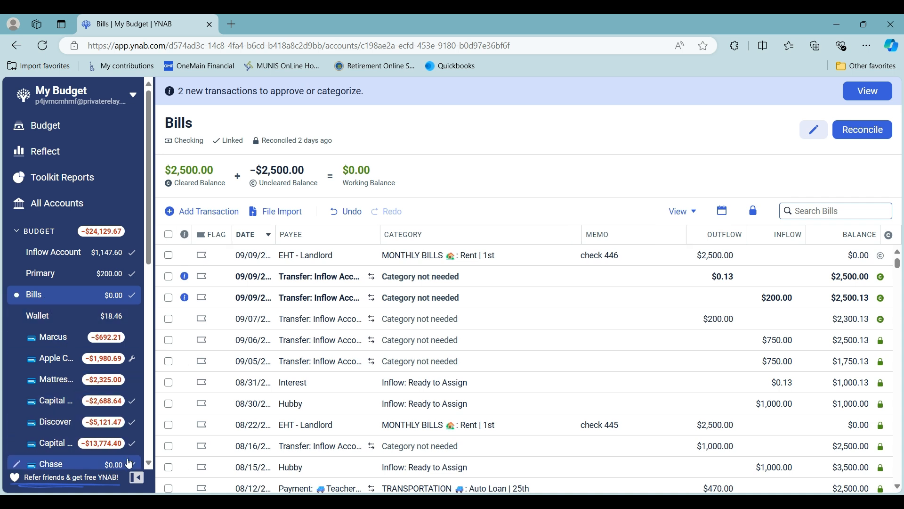
left_click(185, 298)
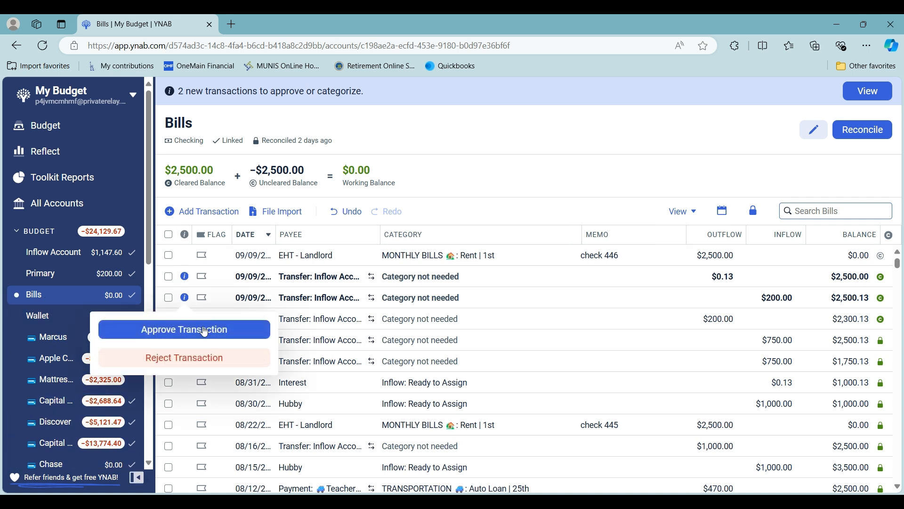
left_click(202, 324)
left_click(185, 278)
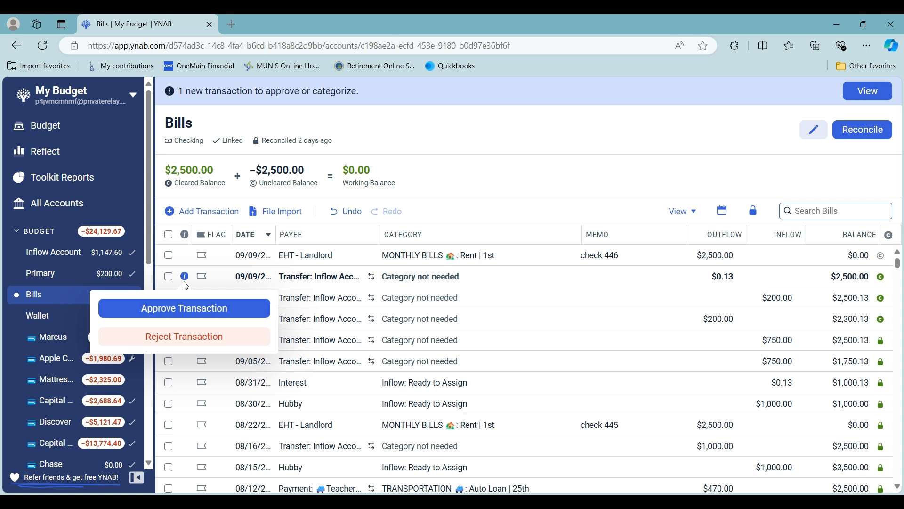
left_click(194, 311)
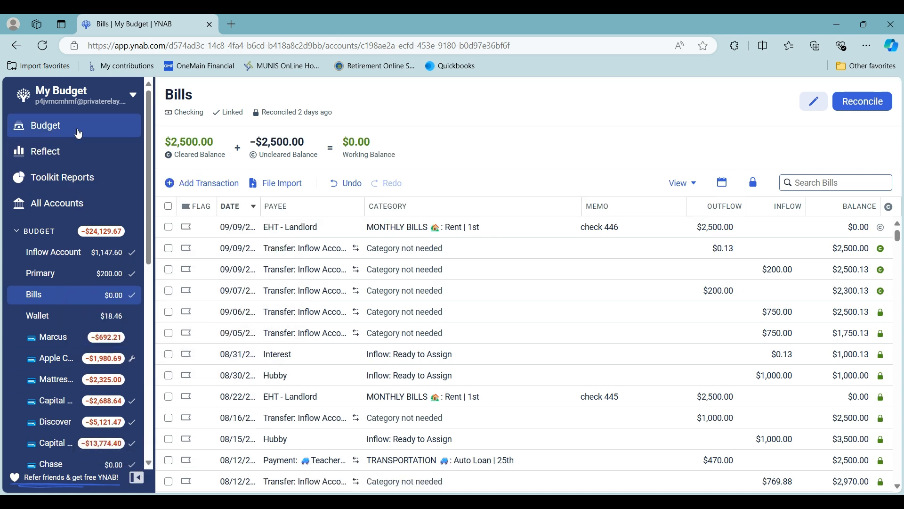
Step: Return to the September 2024 budget and check the overspent categories before showing all categories again
left_click(53, 127)
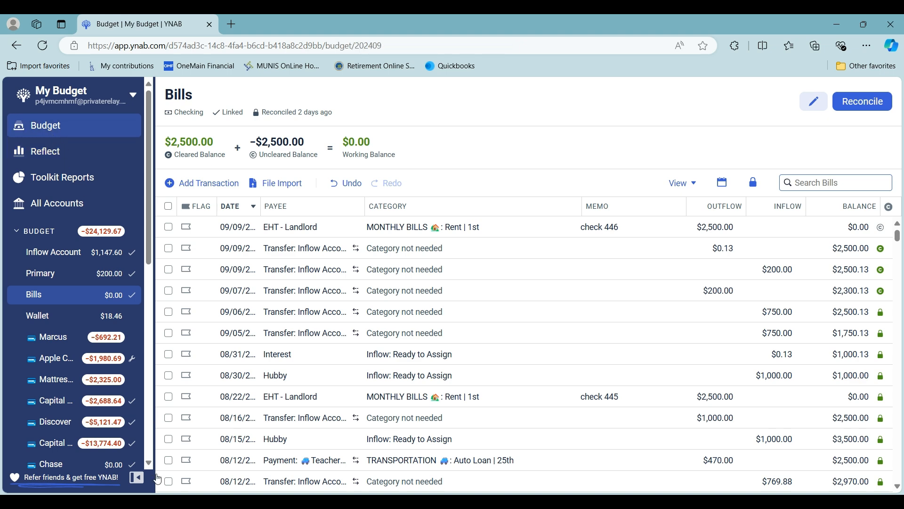
left_click(136, 477)
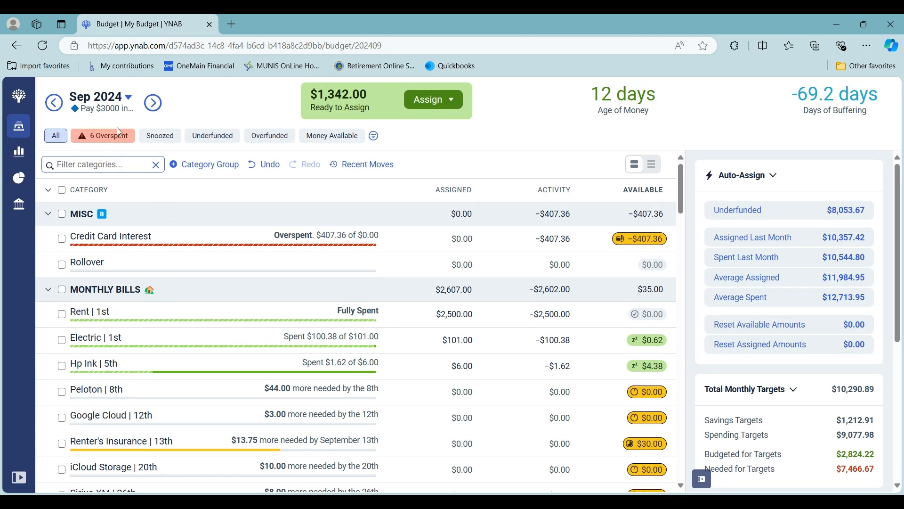
left_click(118, 146)
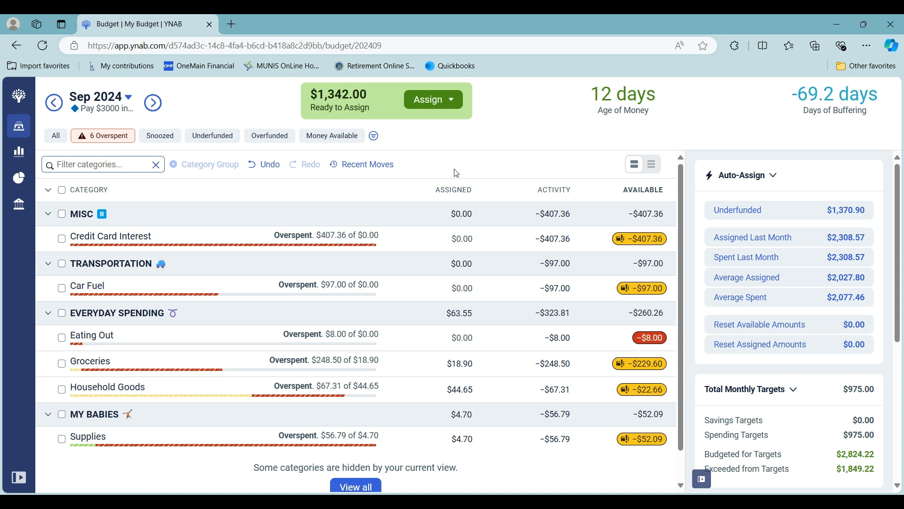
left_click(56, 136)
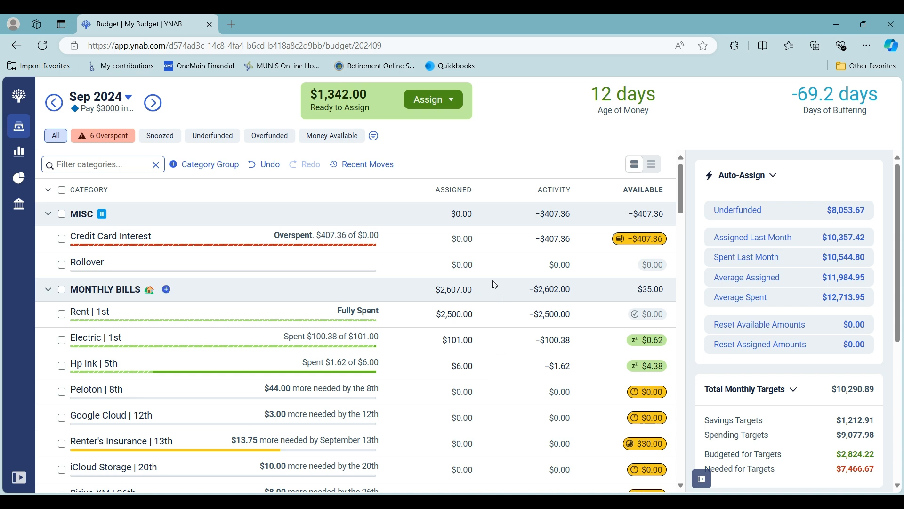
Step: Move the leftover $0.62 from the Electric | 1st category to Ready to Assign
scroll(494, 284, "down", 1)
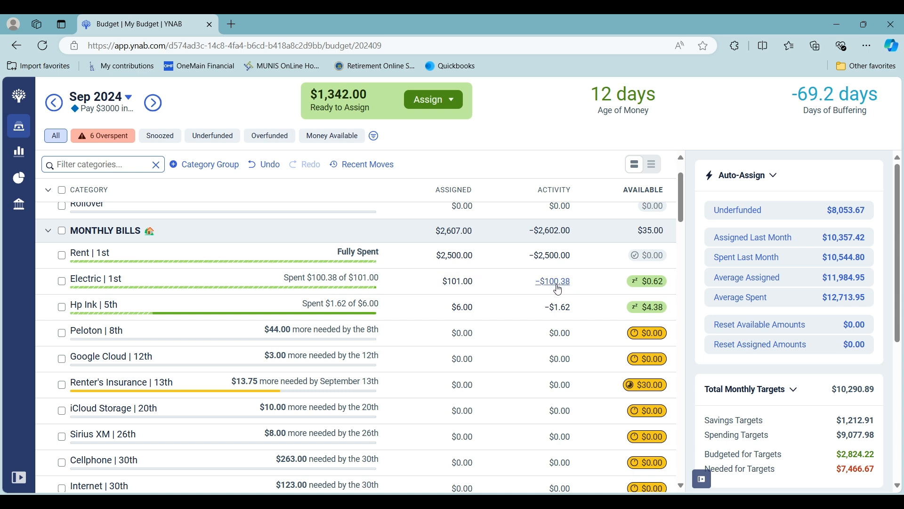
left_click(655, 290)
left_click(631, 372)
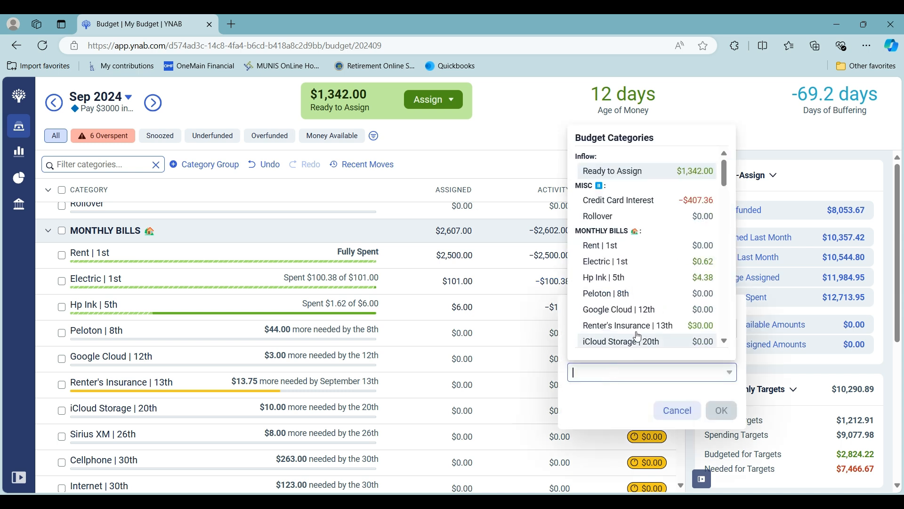
left_click(690, 182)
left_click(721, 410)
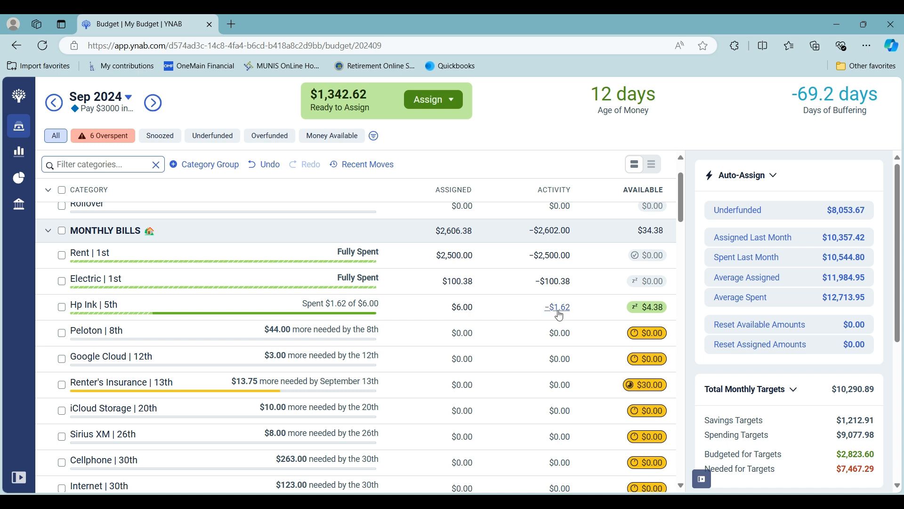
Step: Move the leftover $4.38 from the Hp Ink | 5th category to Ready to Assign
left_click(465, 309)
left_click(649, 307)
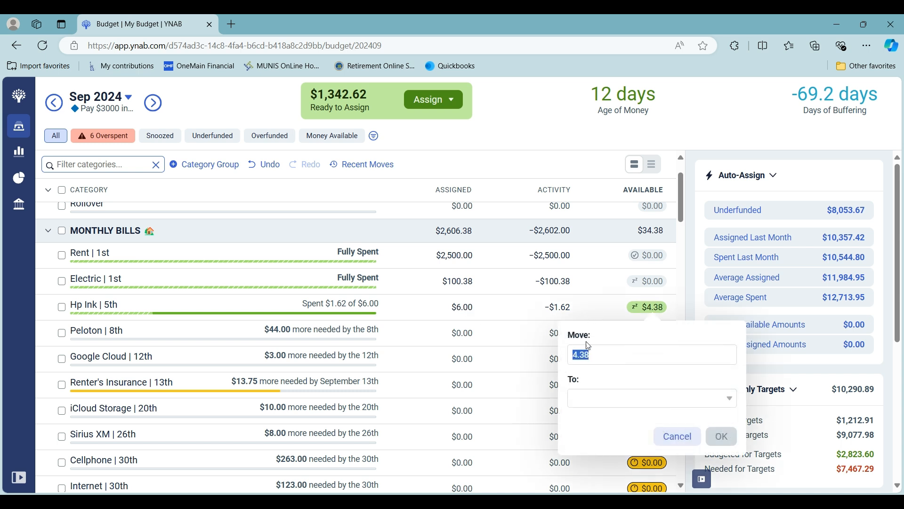
left_click(597, 397)
left_click(667, 196)
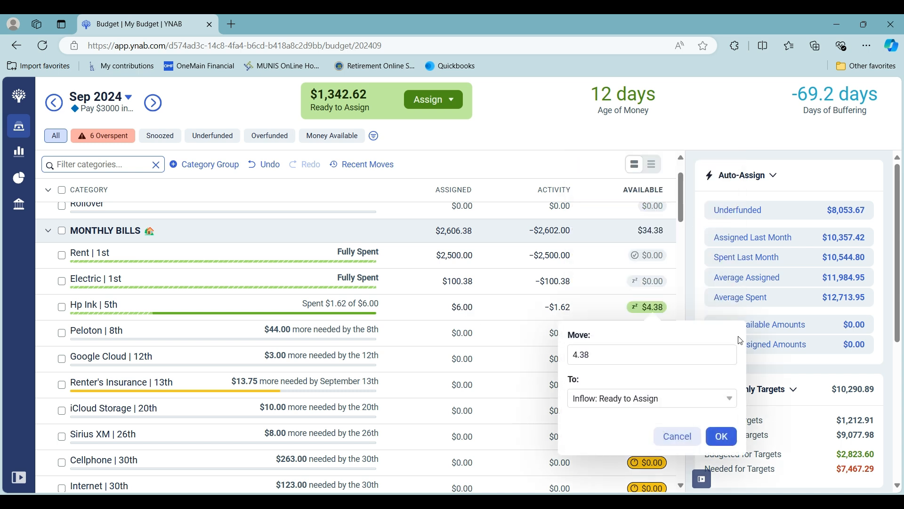
left_click(721, 436)
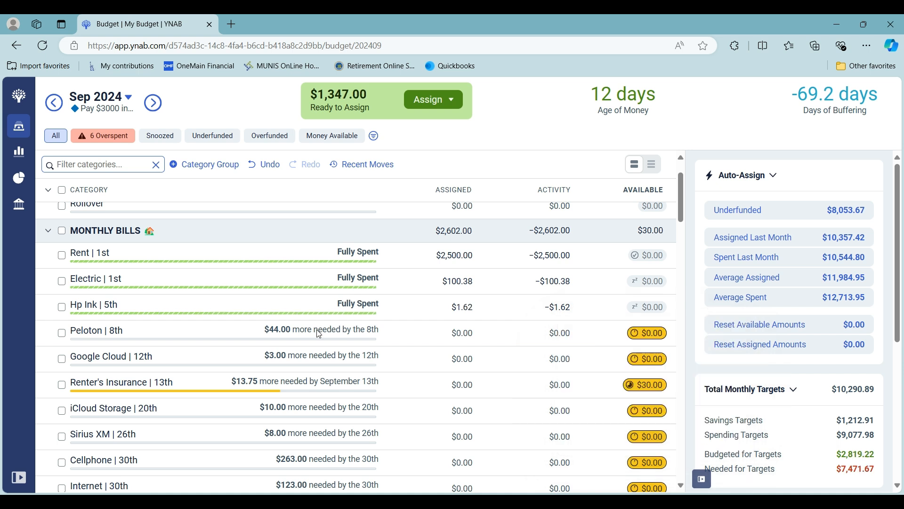
Step: Snooze the Peloton | 8th target for this month and deselect the category
left_click(70, 335)
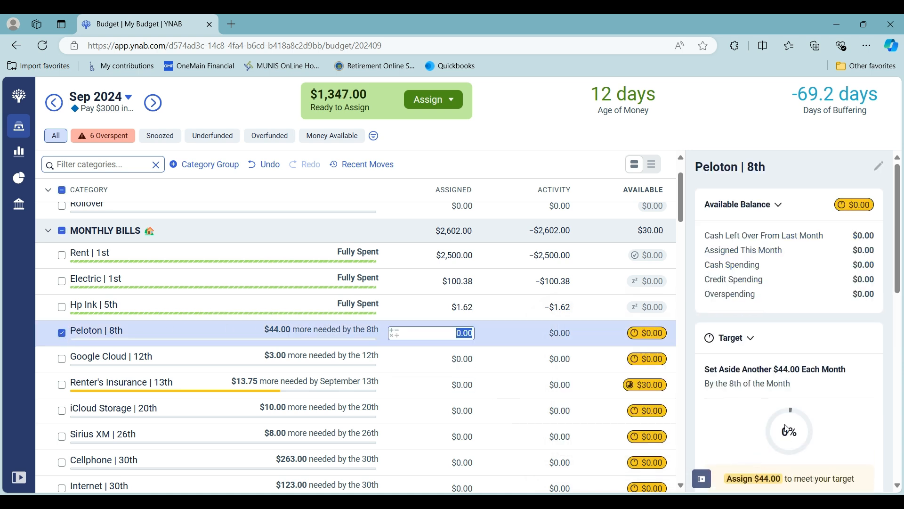
scroll(787, 428, "down", 5)
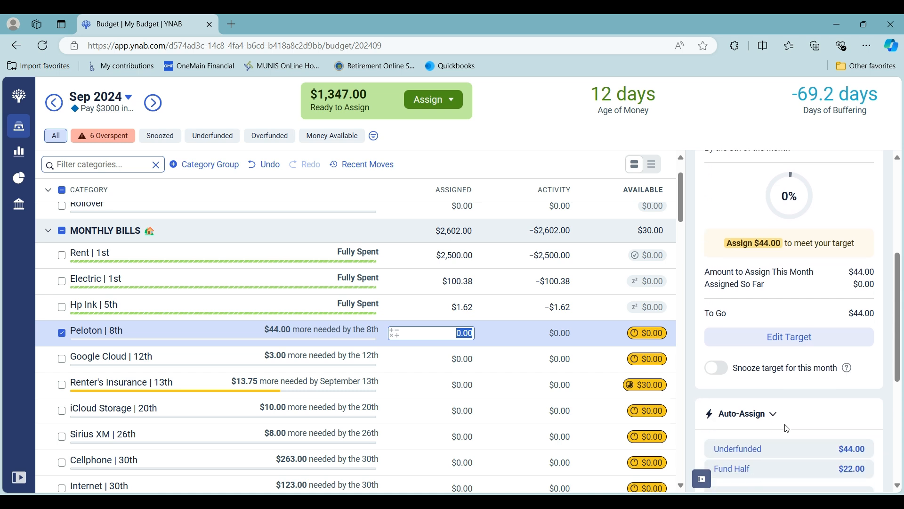
left_click(721, 369)
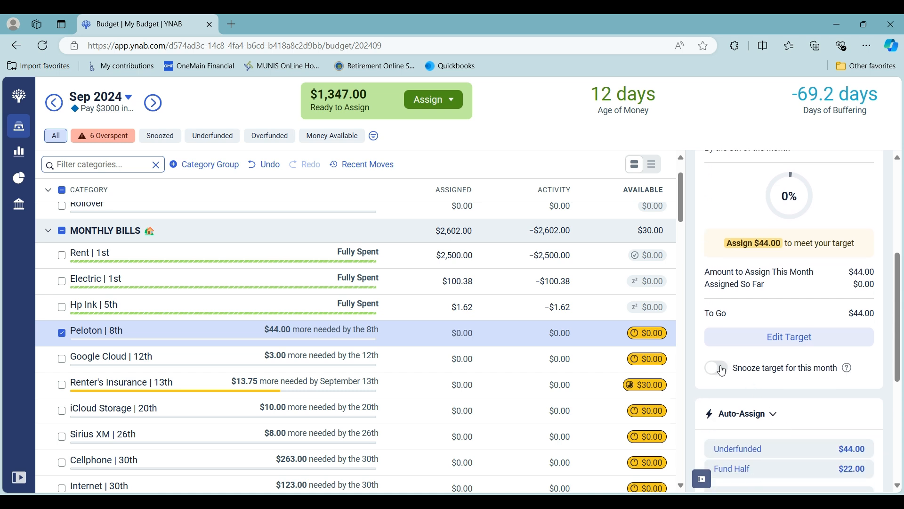
left_click(62, 333)
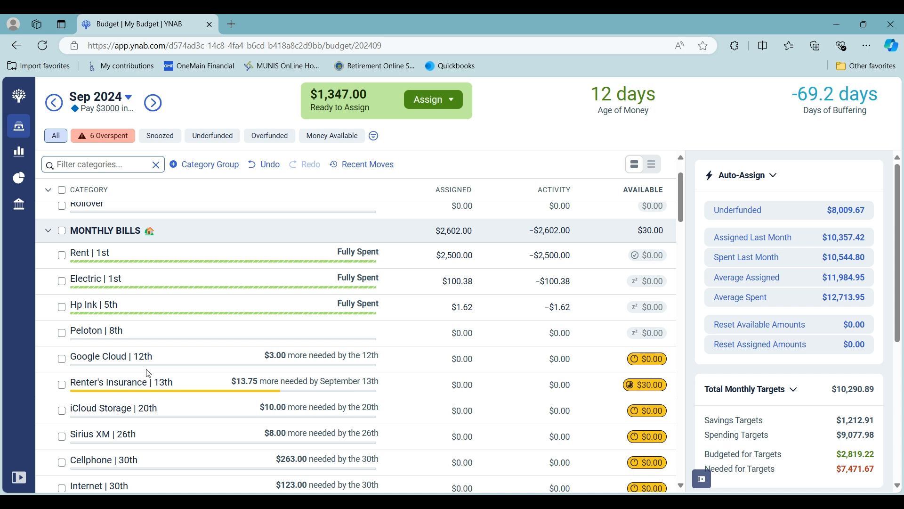
Step: Assign $3.00 to the Google Cloud | 12th category
left_click(455, 361)
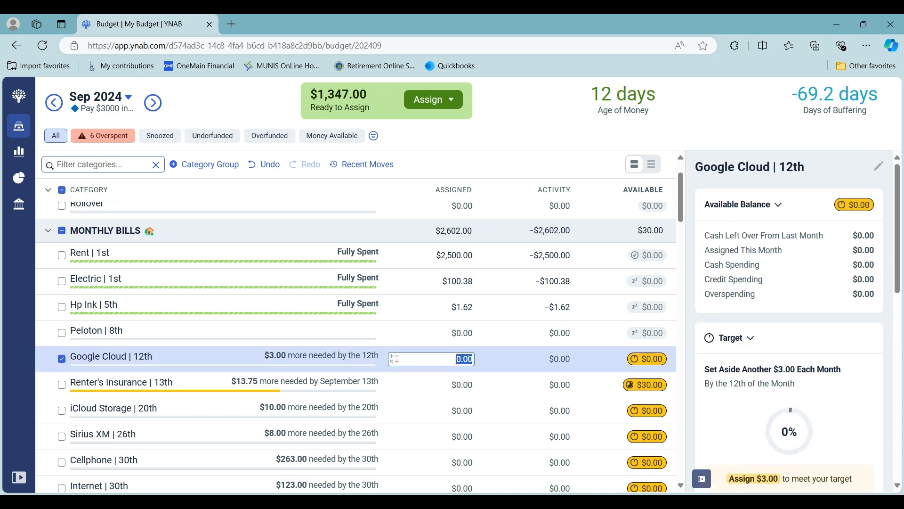
type("30")
key("BackSpace")
key("Return")
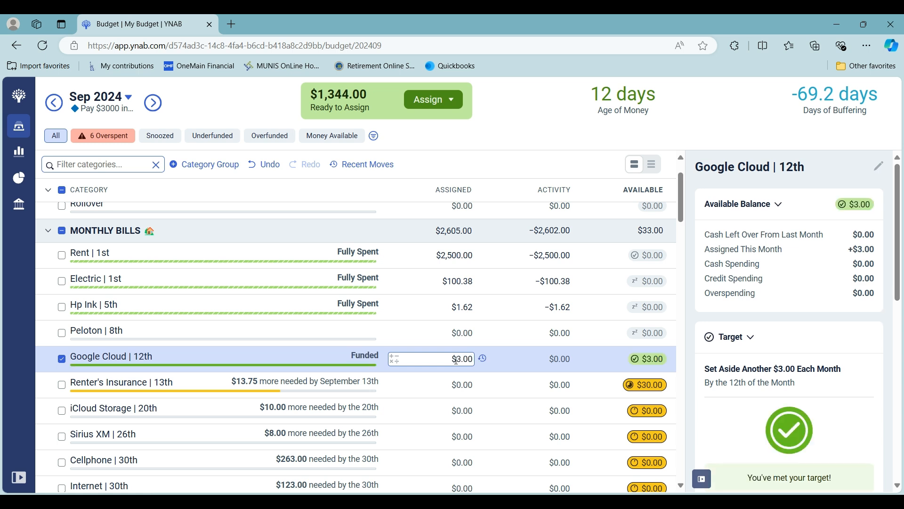
Step: Assign $9.00 to the Renter's Insurance | 13th category
left_click(62, 358)
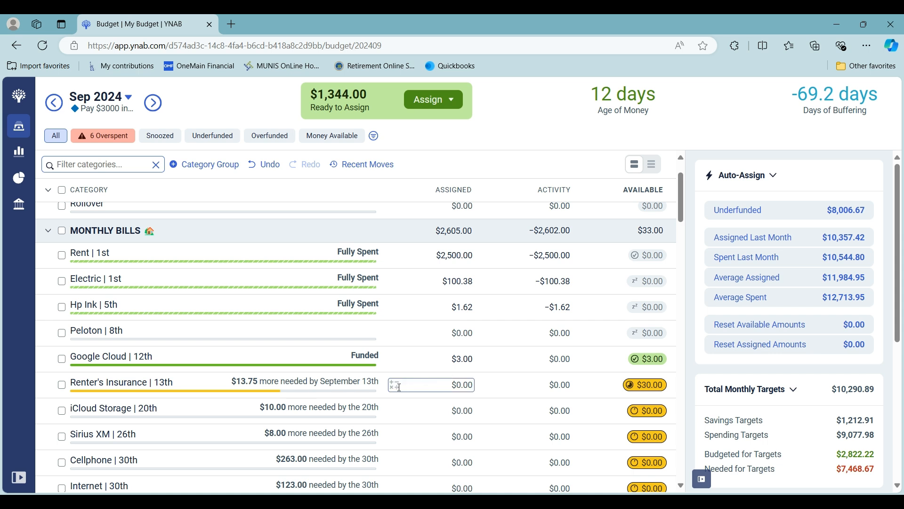
scroll(198, 403, "down", 1)
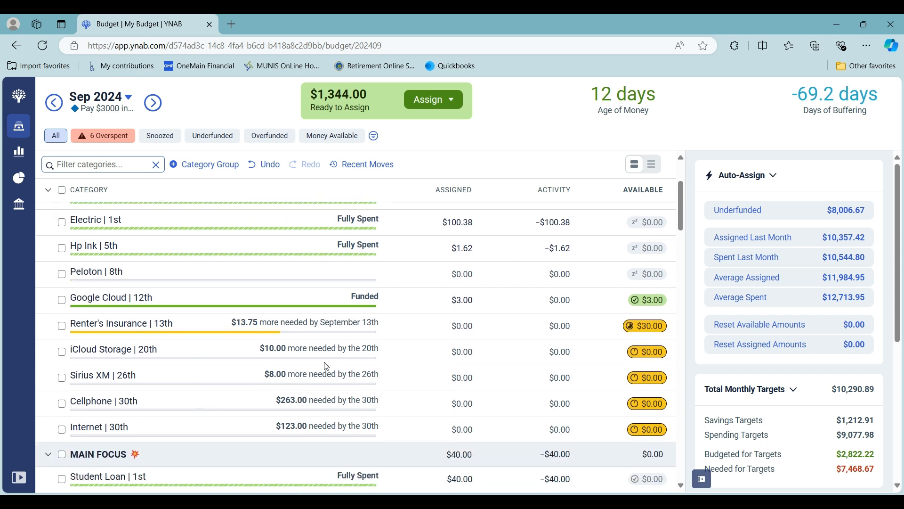
left_click(443, 330)
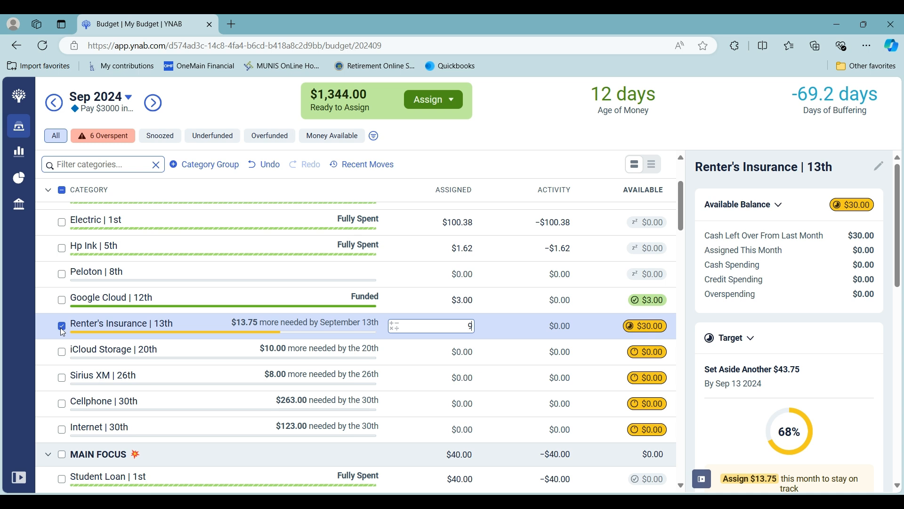
key("Return")
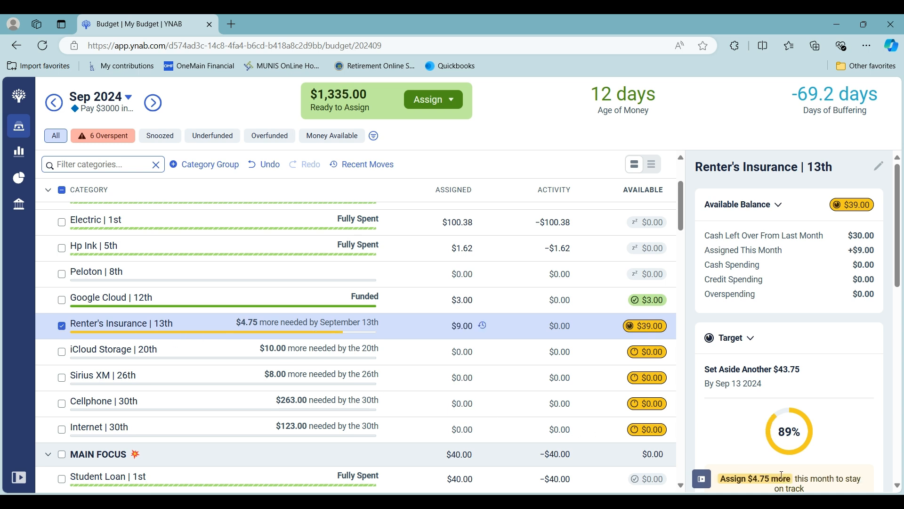
Step: Snooze the Renter's Insurance | 13th target for this month and deselect the category
scroll(743, 461, "down", 3)
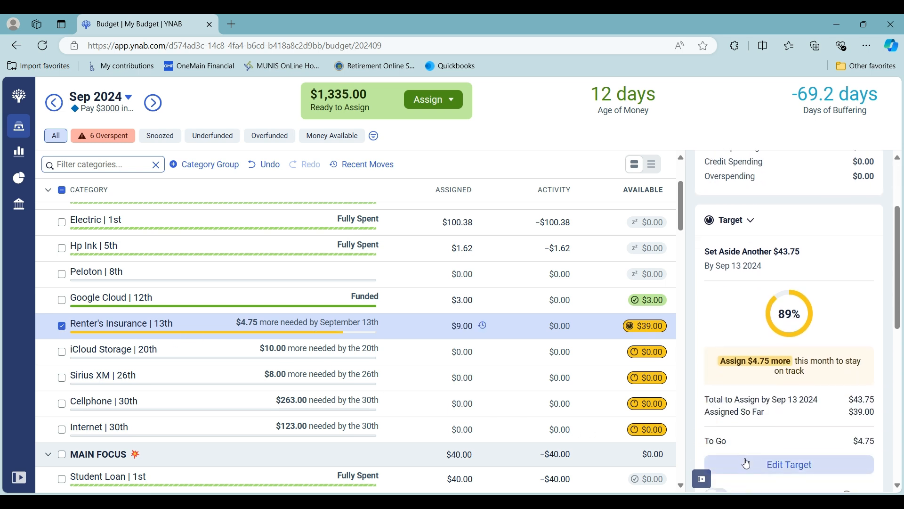
scroll(745, 464, "down", 1)
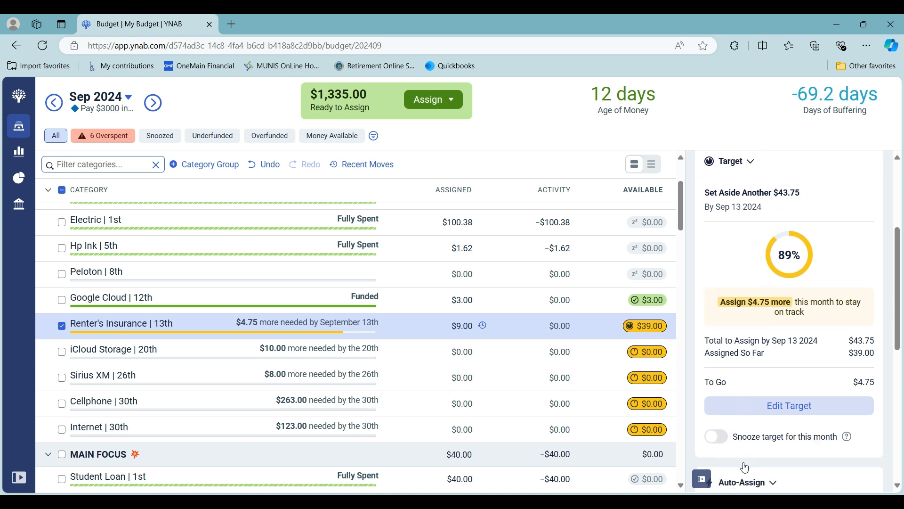
left_click(717, 438)
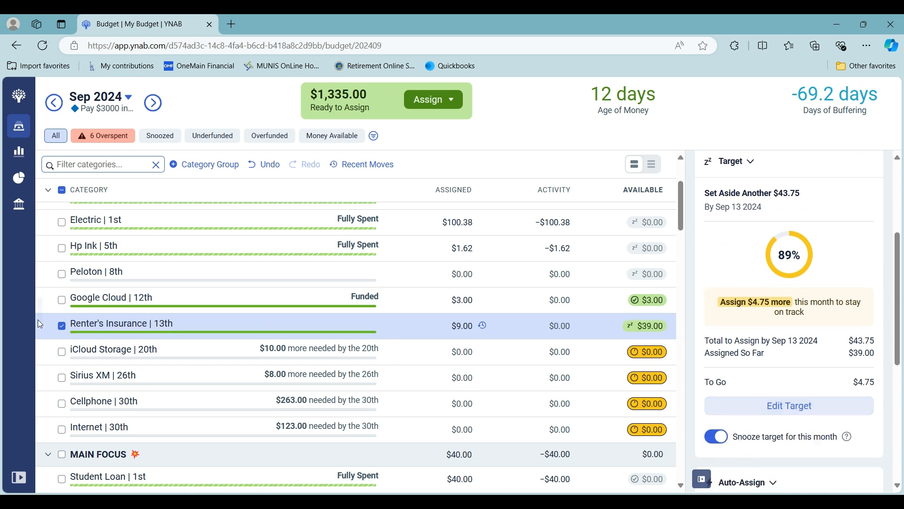
left_click(61, 325)
Step: Assign $154.00 to the Discover credit card payment category and deselect it
scroll(252, 366, "down", 1)
scroll(253, 366, "down", 1)
scroll(230, 313, "up", 1)
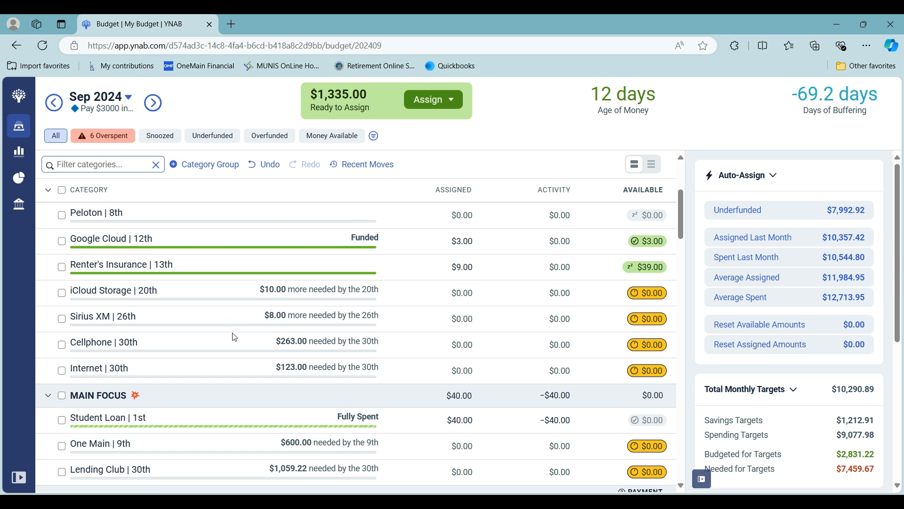
scroll(233, 342, "down", 1)
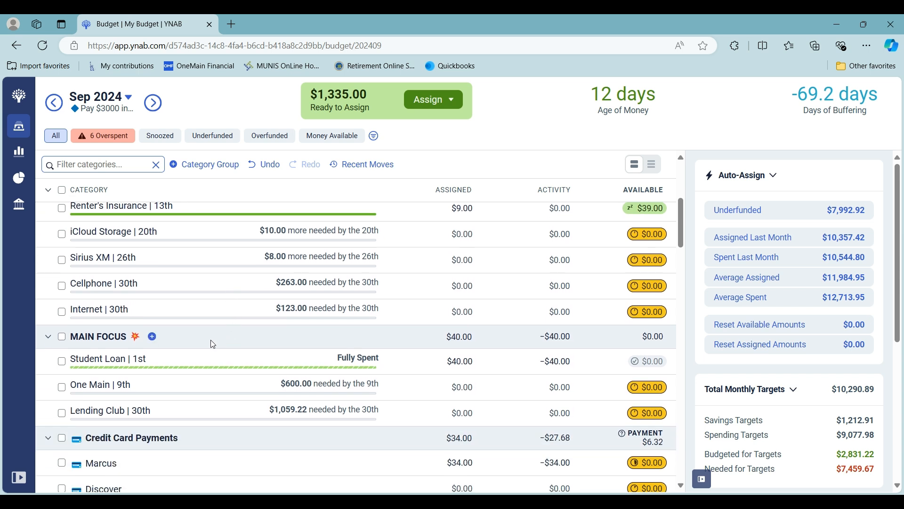
scroll(213, 344, "down", 1)
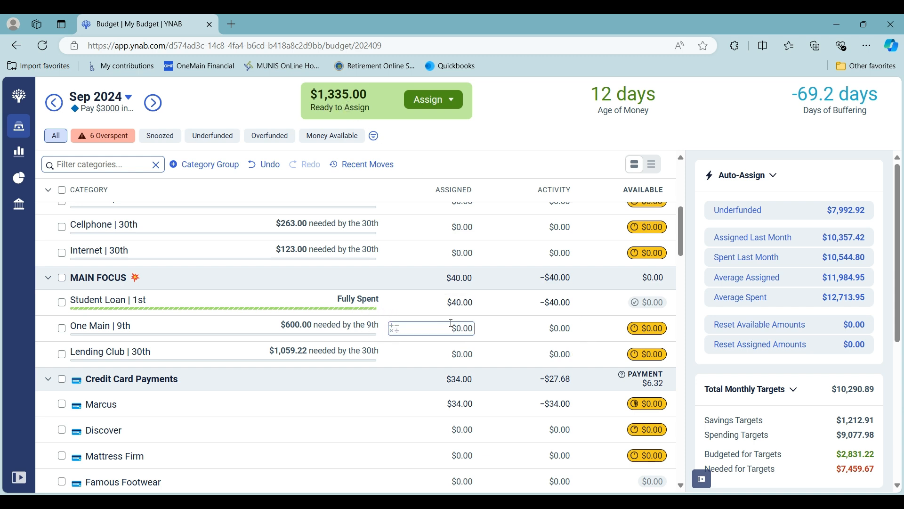
scroll(452, 325, "down", 1)
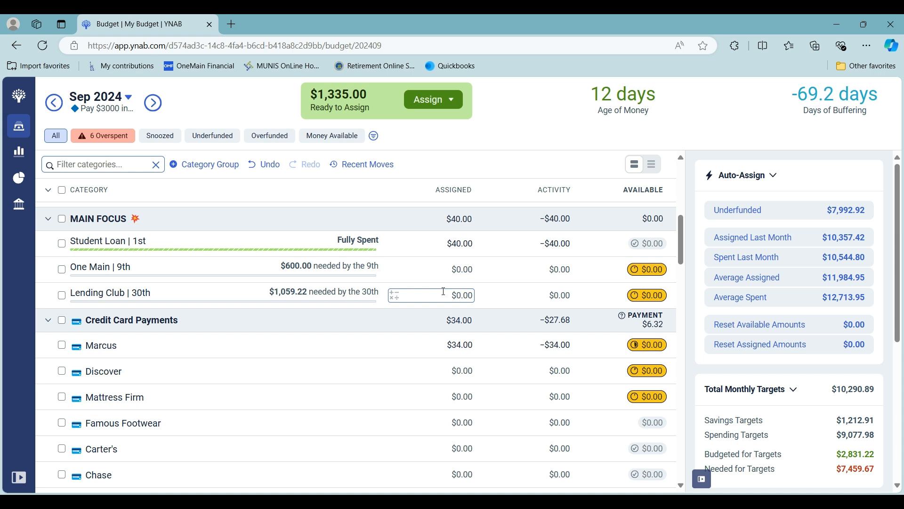
scroll(433, 290, "down", 1)
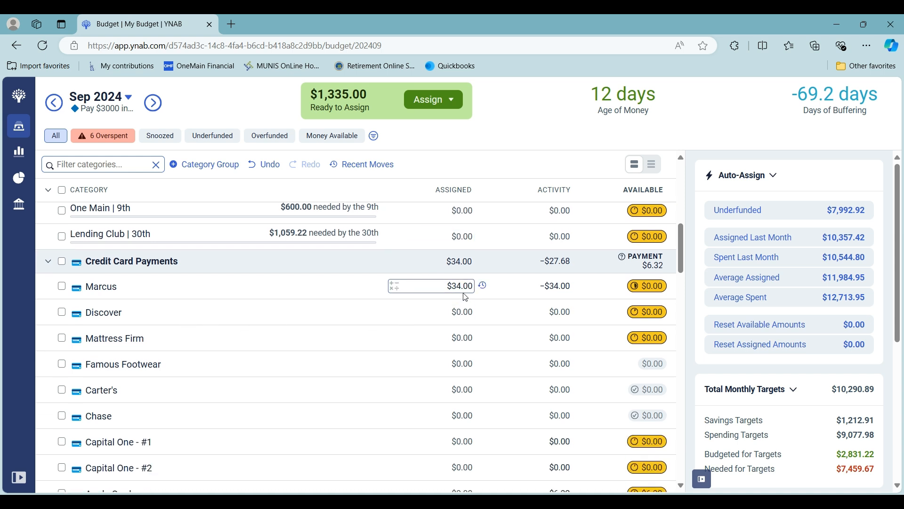
scroll(465, 297, "down", 1)
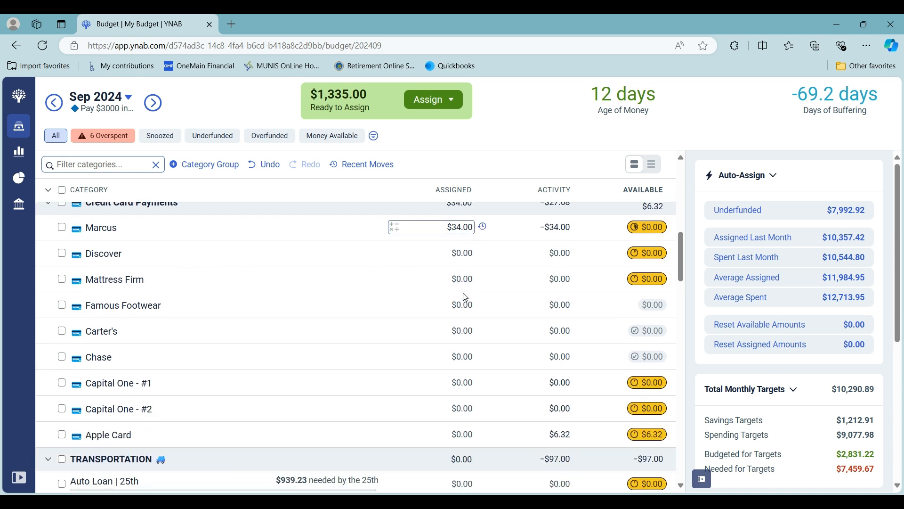
left_click(459, 252)
type("154")
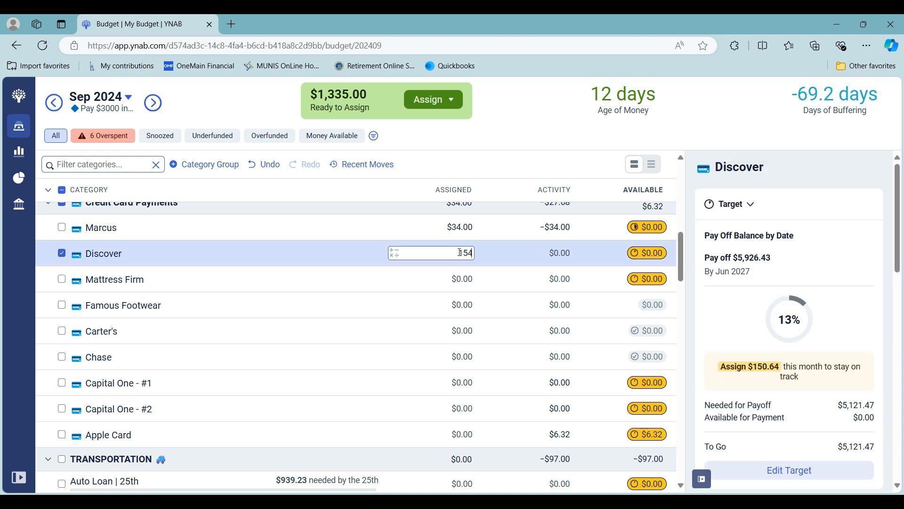
key("Return")
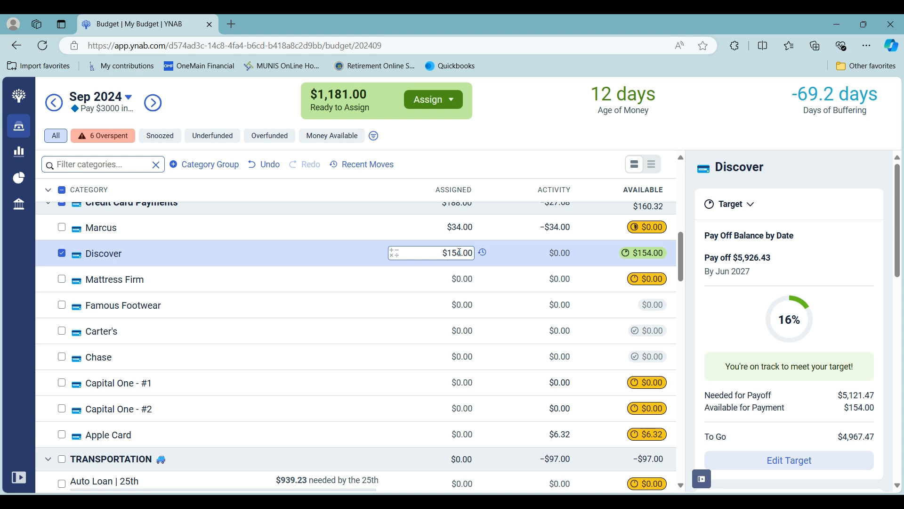
left_click(60, 255)
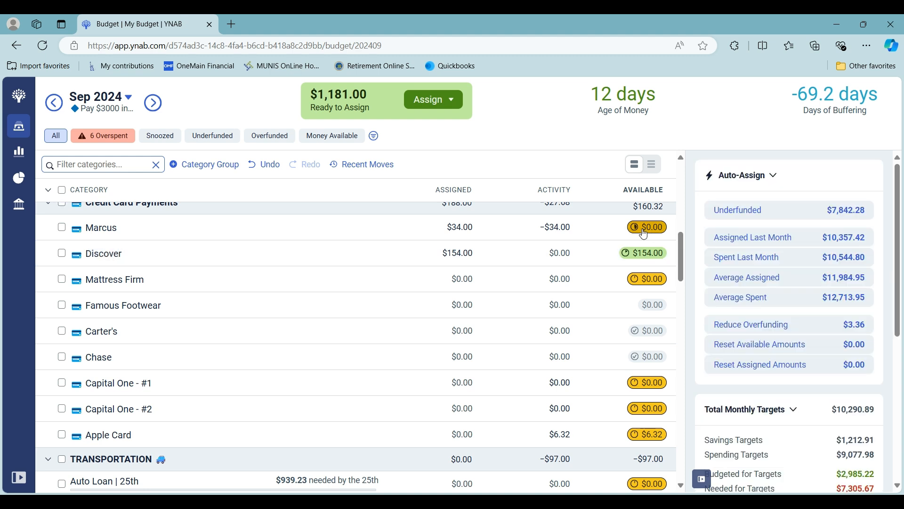
Step: Check the payoff target details of the Marcus credit card payment category and deselect it
left_click(619, 237)
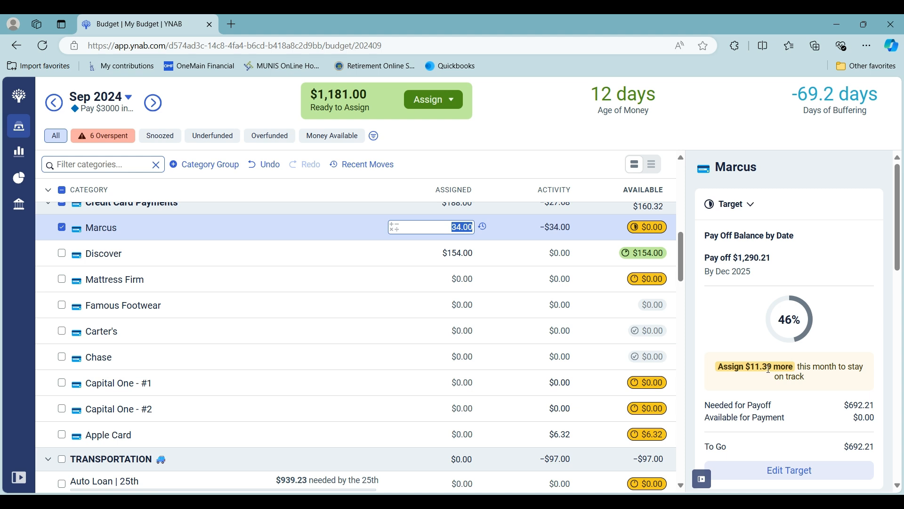
left_click(63, 226)
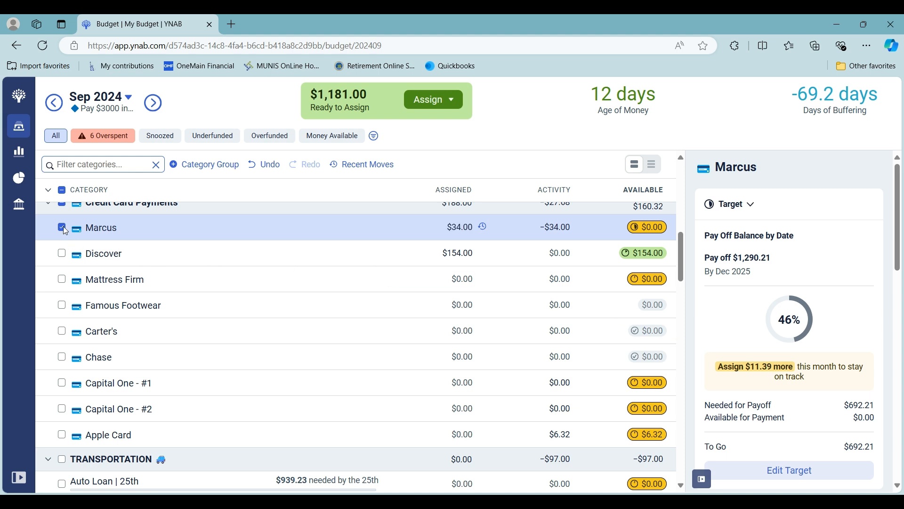
left_click(63, 227)
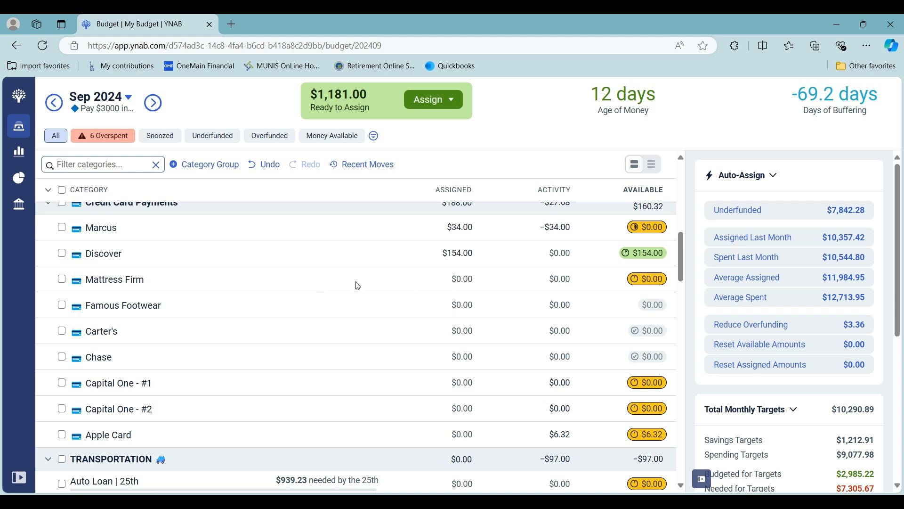
Step: Assign $258.00 to the Car Insurance | 13th category under Transportation
scroll(358, 285, "down", 1)
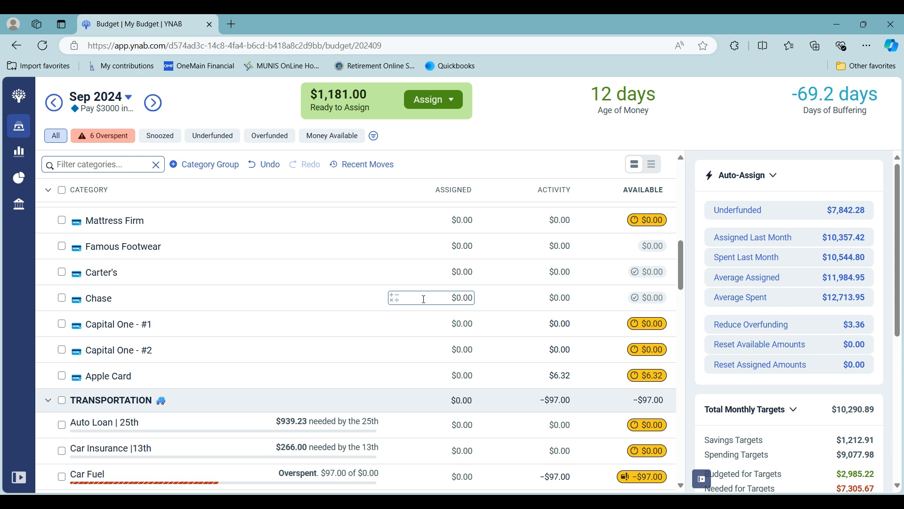
scroll(424, 349, "down", 3)
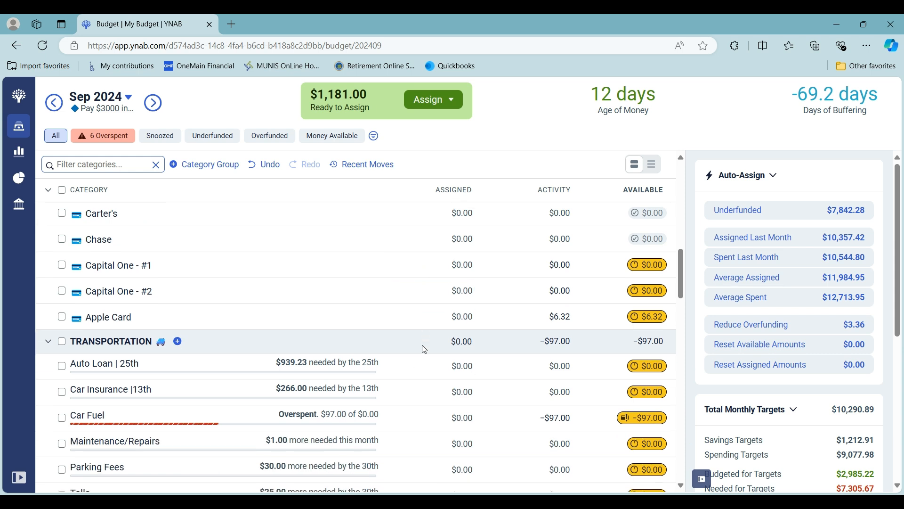
scroll(424, 348, "down", 1)
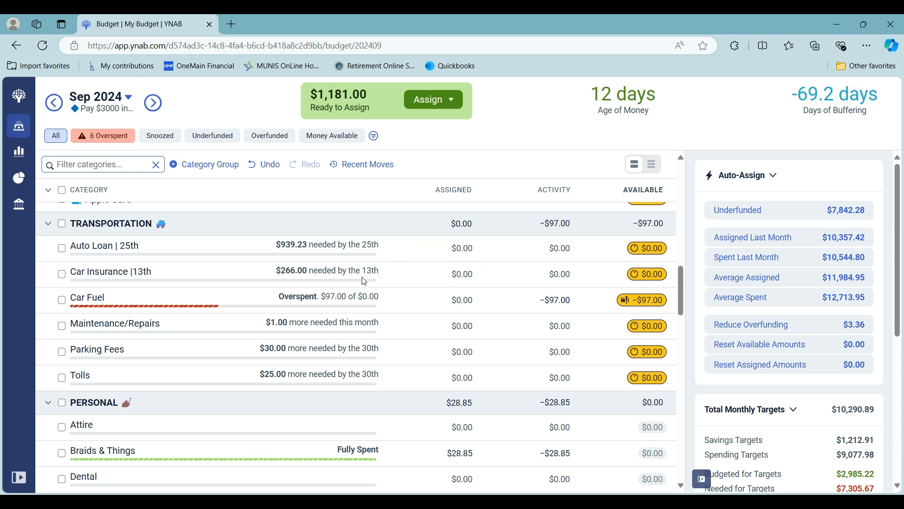
left_click(425, 272)
type("258")
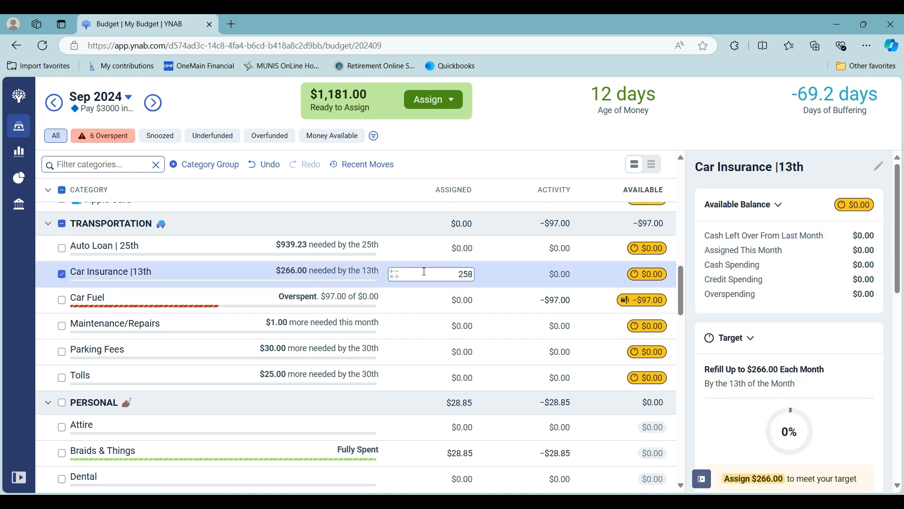
key("Return")
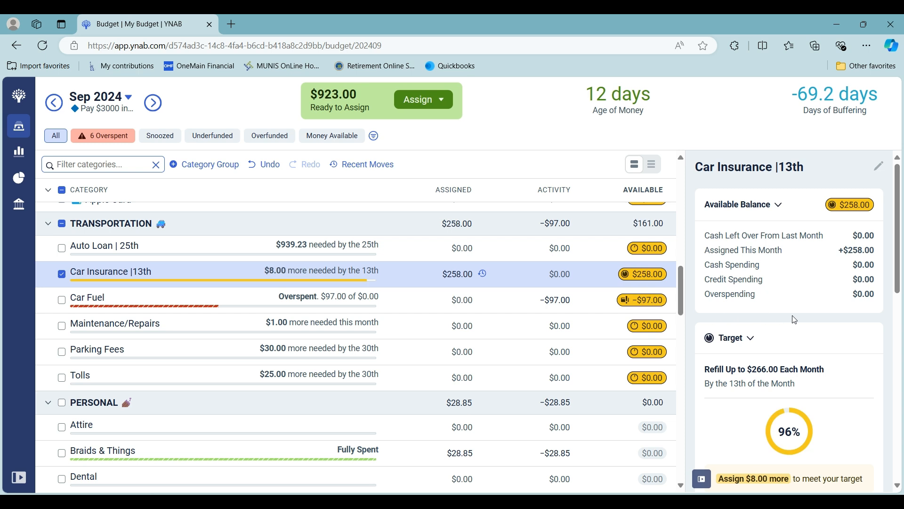
Step: Set the Car Insurance | 13th monthly target to $260, snooze it for this month, and deselect the category
scroll(733, 341, "down", 1)
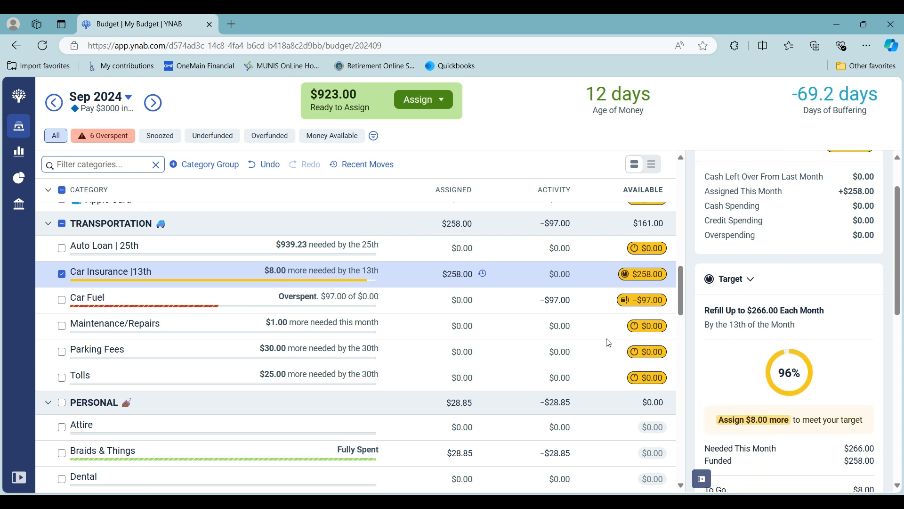
scroll(749, 370, "down", 3)
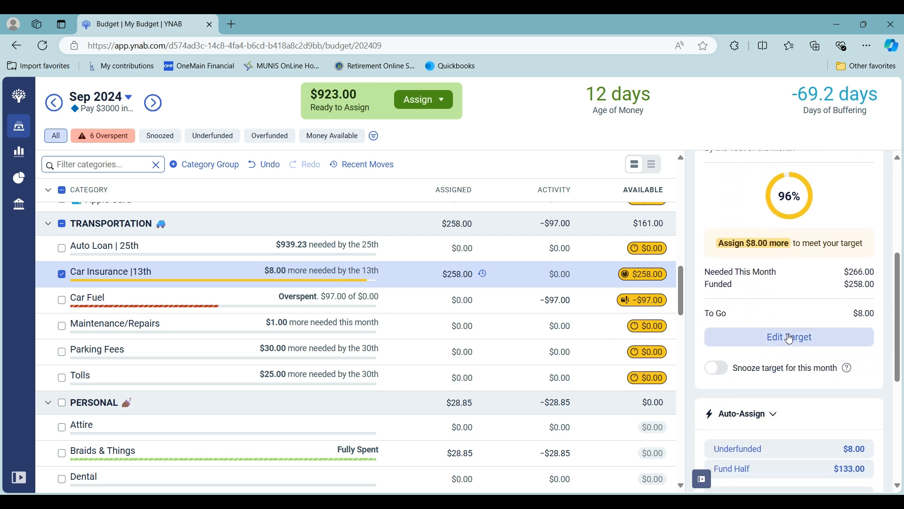
left_click(791, 337)
type("260")
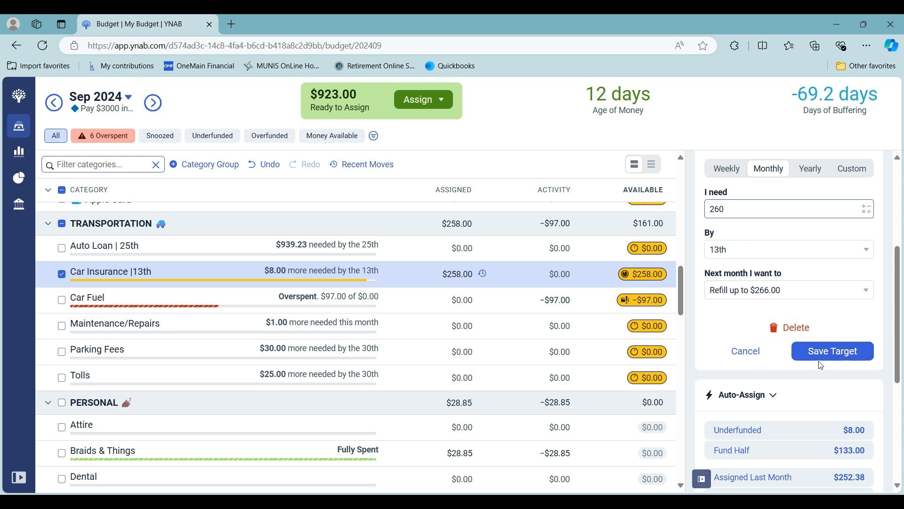
left_click(827, 353)
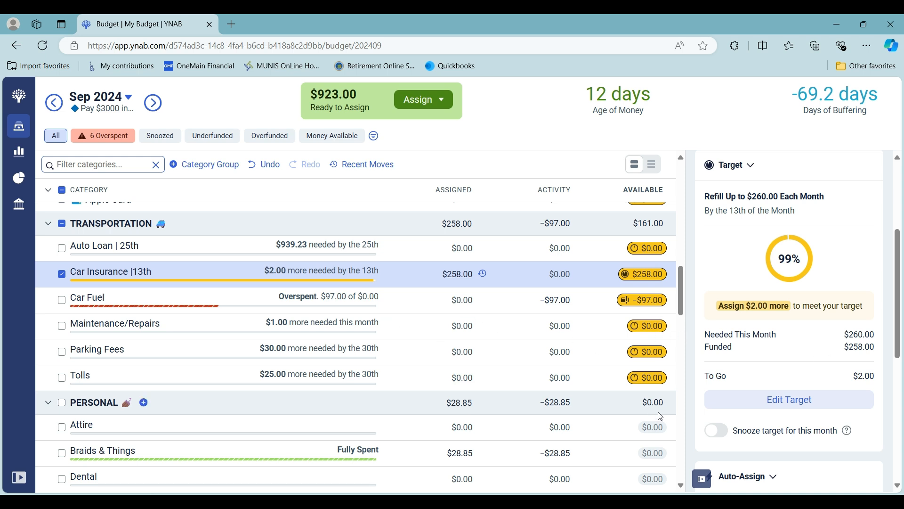
left_click(725, 429)
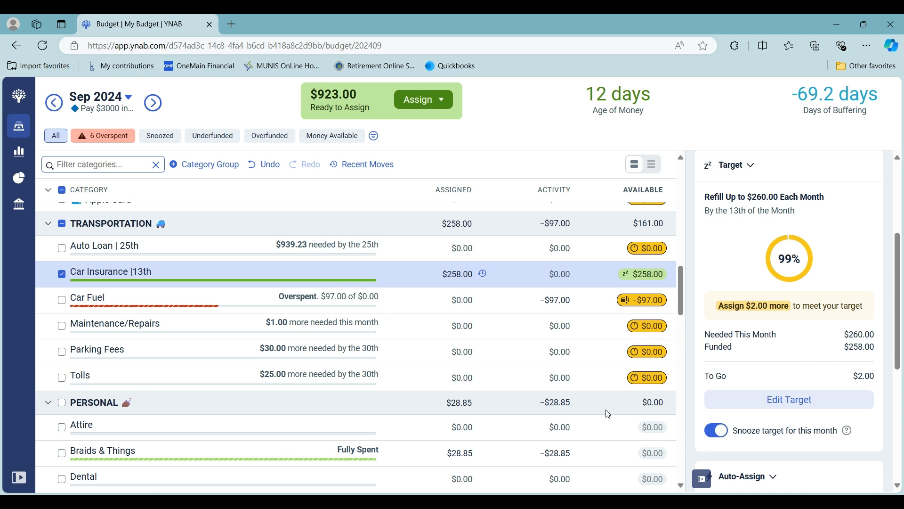
left_click(62, 275)
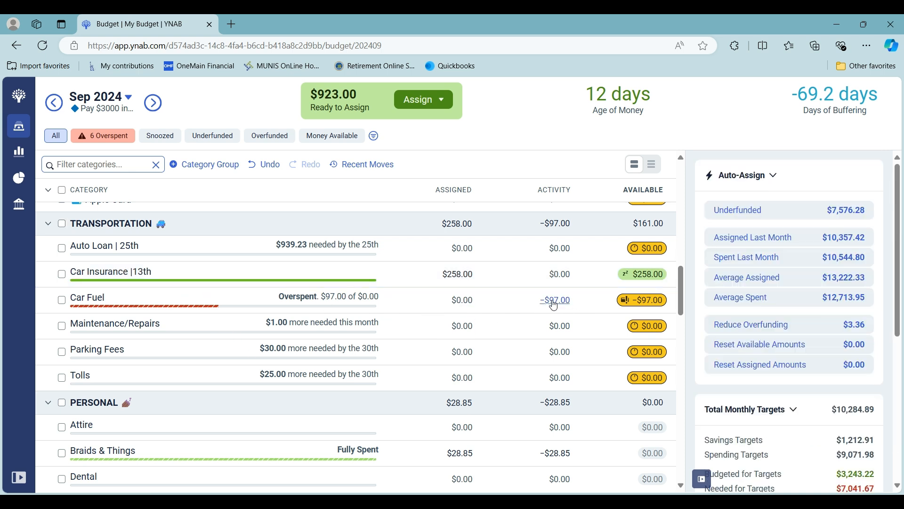
Step: Cover the Car Fuel category's overspending with money from Ready to Assign
left_click(450, 301)
left_click(641, 302)
left_click(641, 347)
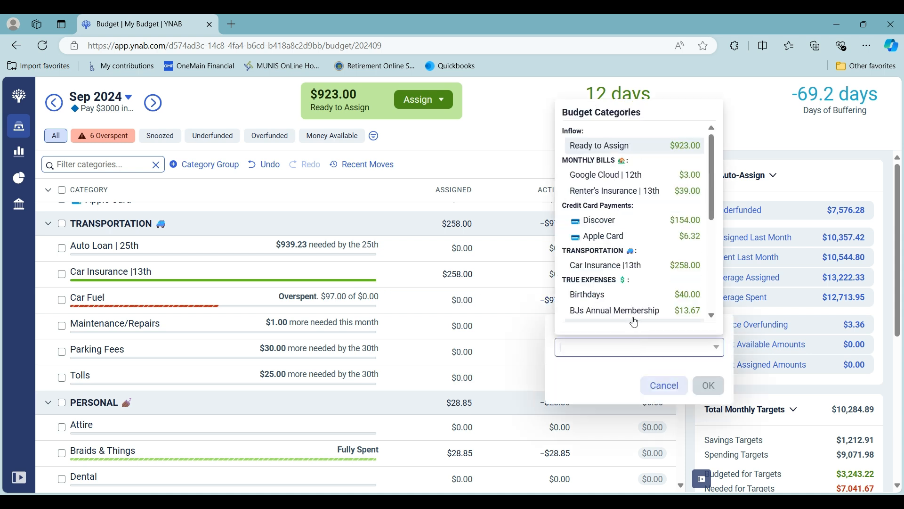
left_click(677, 145)
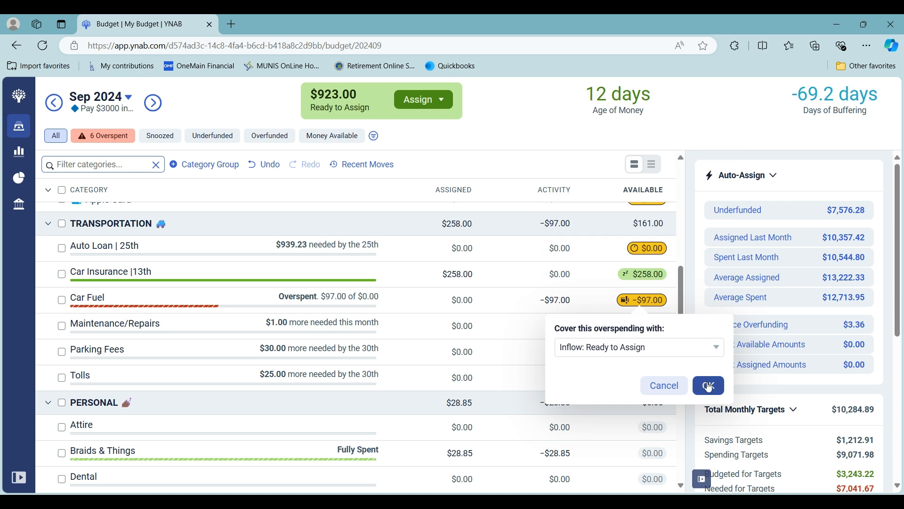
left_click(709, 386)
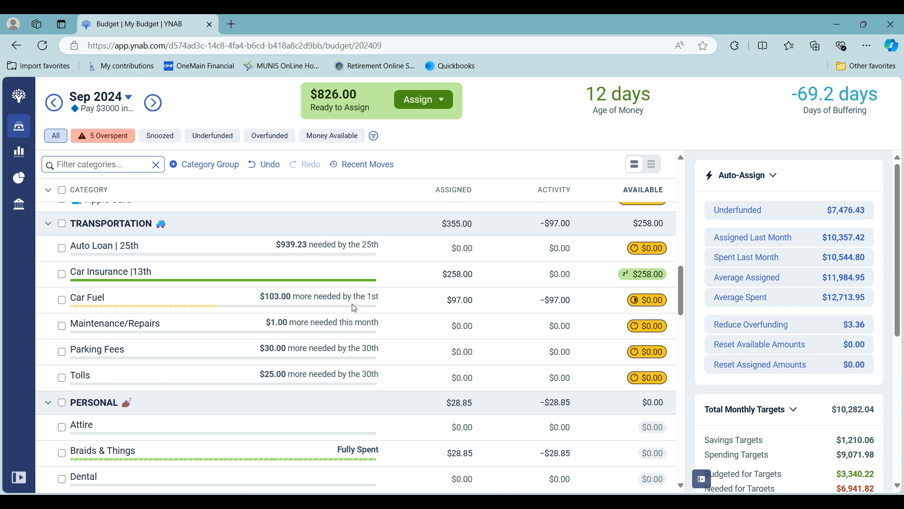
Step: Assign $30 to the Personal Products category under Personal and deselect it
scroll(354, 307, "down", 3)
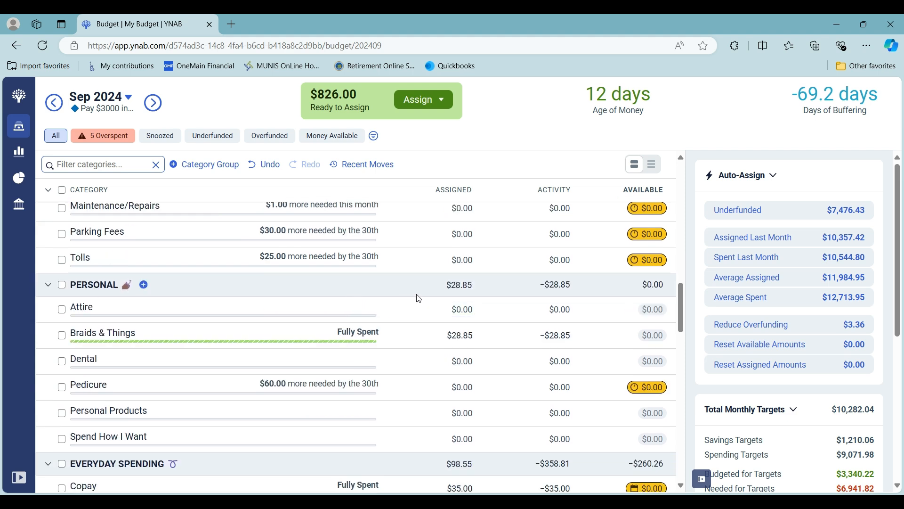
scroll(418, 298, "down", 2)
left_click(459, 379)
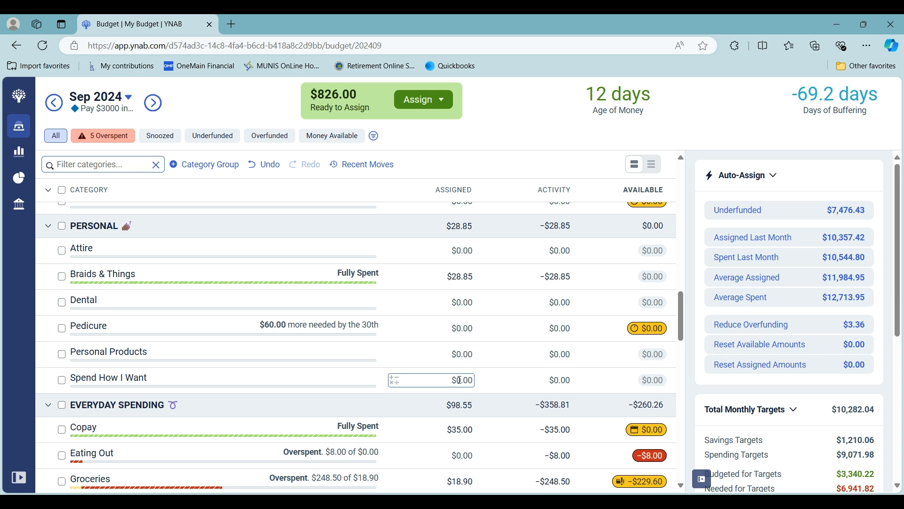
left_click(471, 354)
type("30")
key("Return")
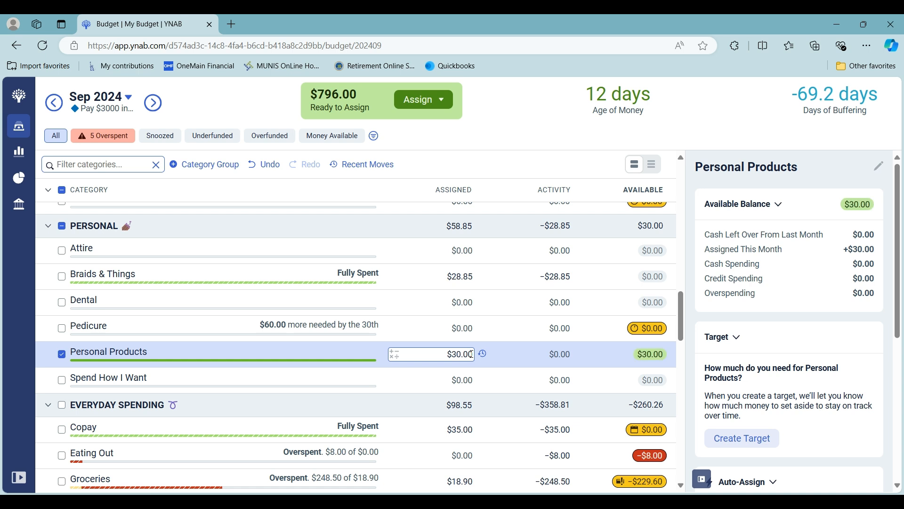
left_click(62, 356)
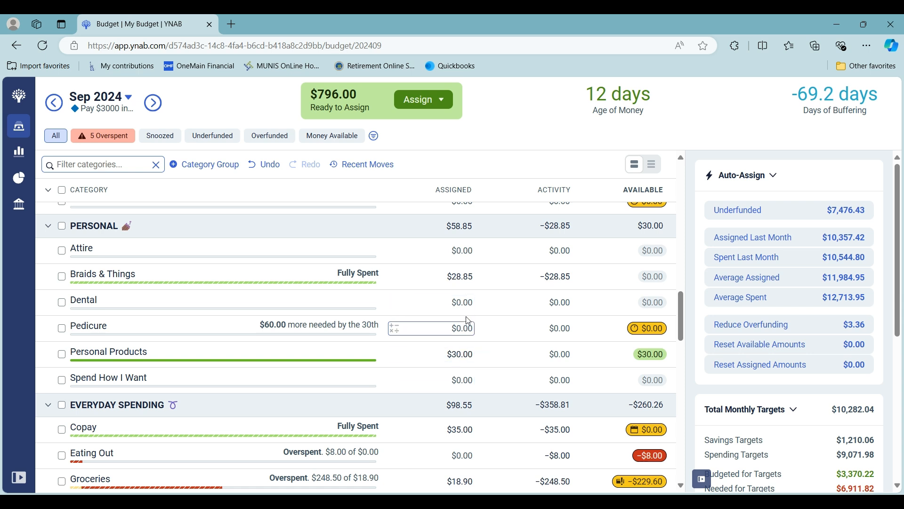
Step: Assign $25.00 to the Eating Out category under Everyday Spending
scroll(467, 320, "down", 1)
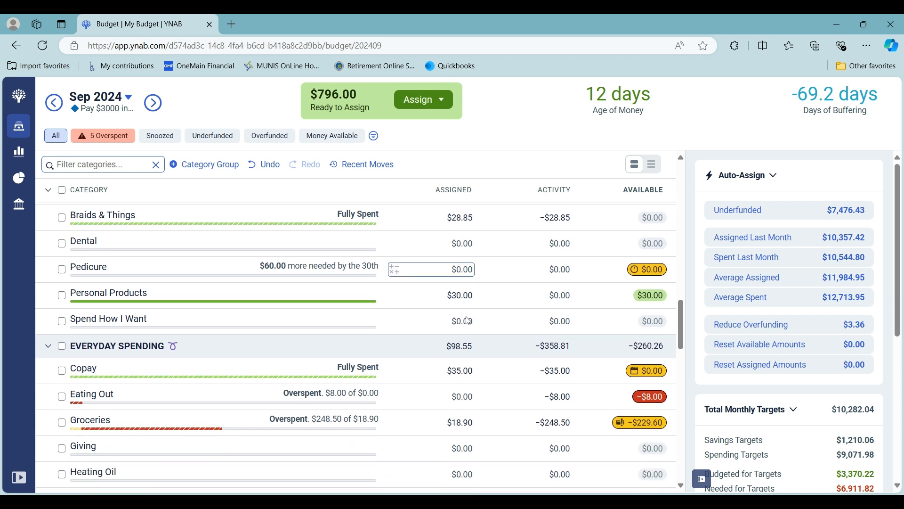
scroll(468, 318, "down", 1)
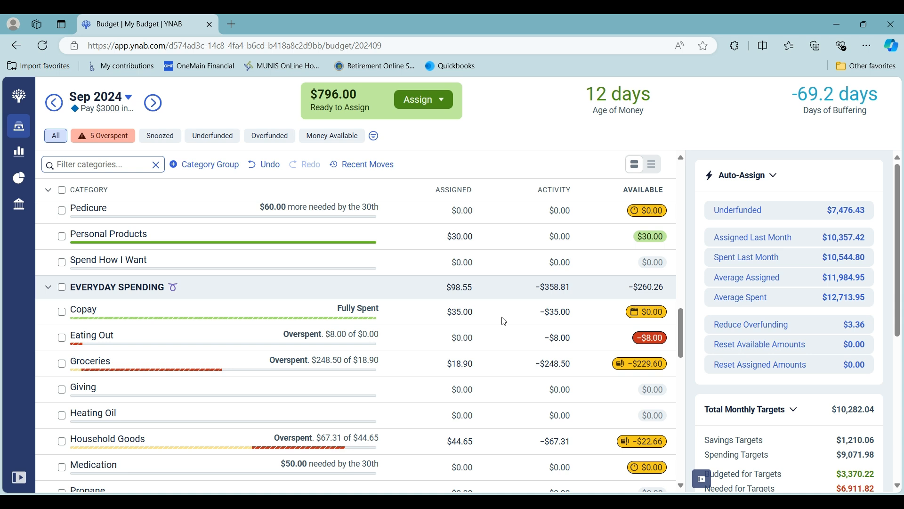
mouse_move(486, 320)
left_click(468, 347)
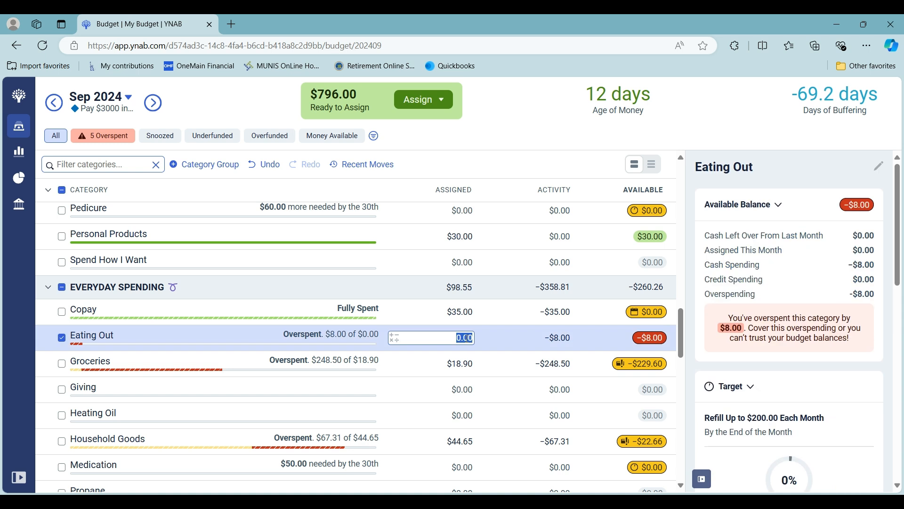
type("250")
key("Return")
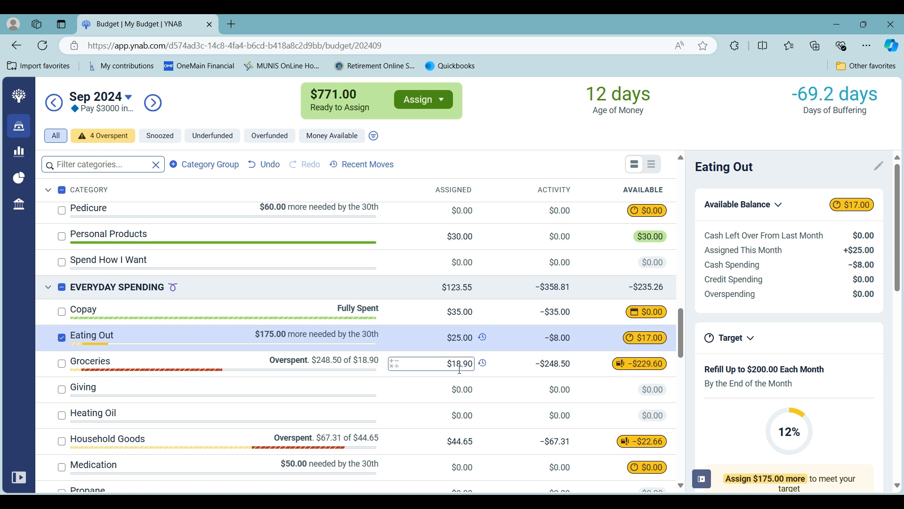
Step: Add $250 to the amount already assigned to the Groceries category and deselect it
left_click(395, 365)
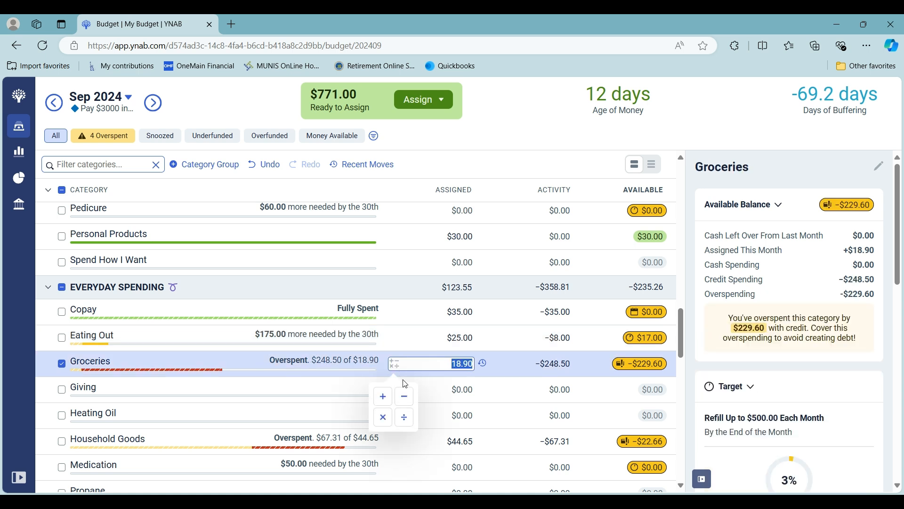
left_click(391, 399)
type("2")
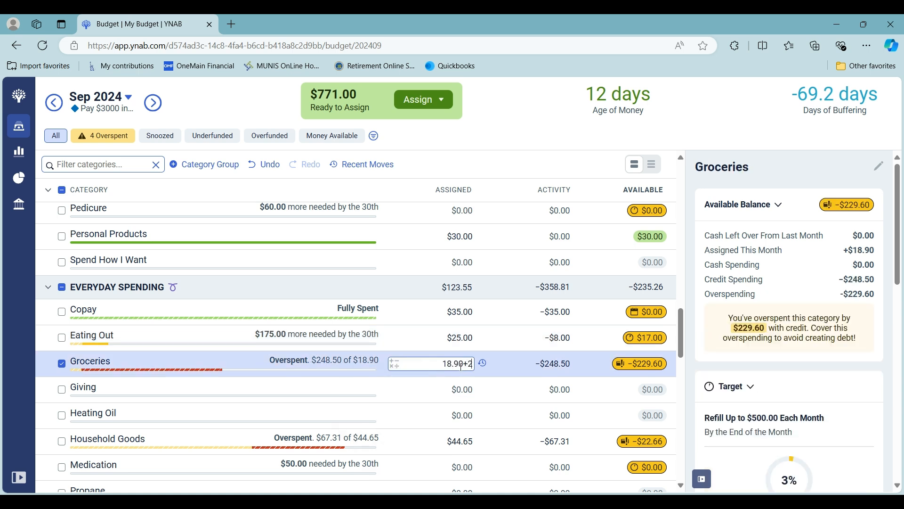
type("50")
key("Return")
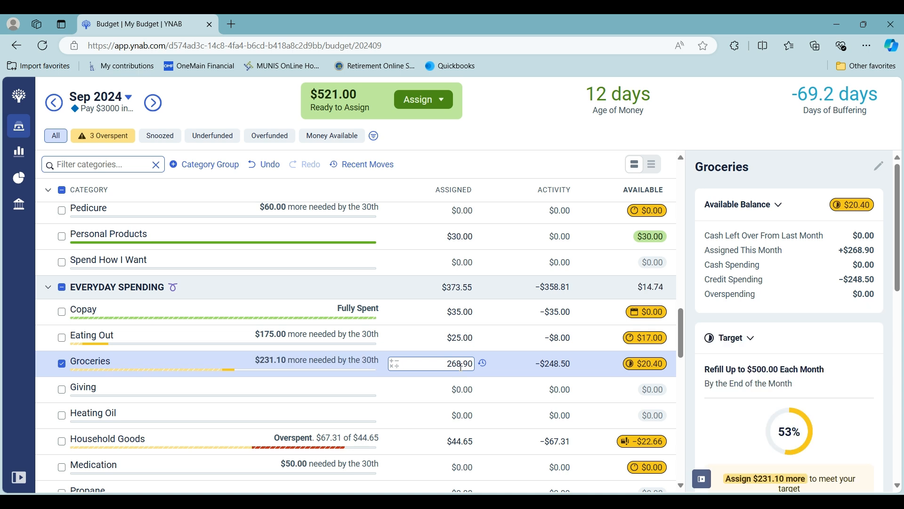
left_click(60, 364)
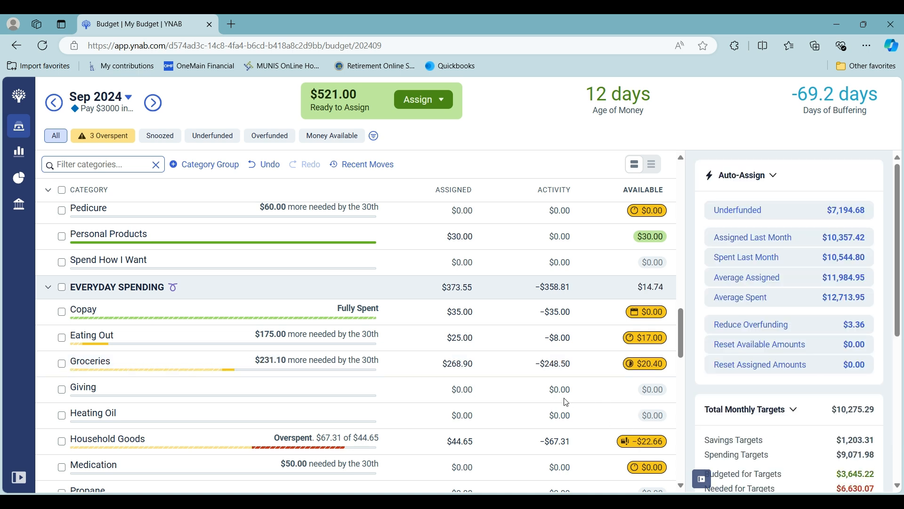
Step: Assign $5 to the Giving category under Everyday Spending and deselect it
left_click(467, 390)
type("5")
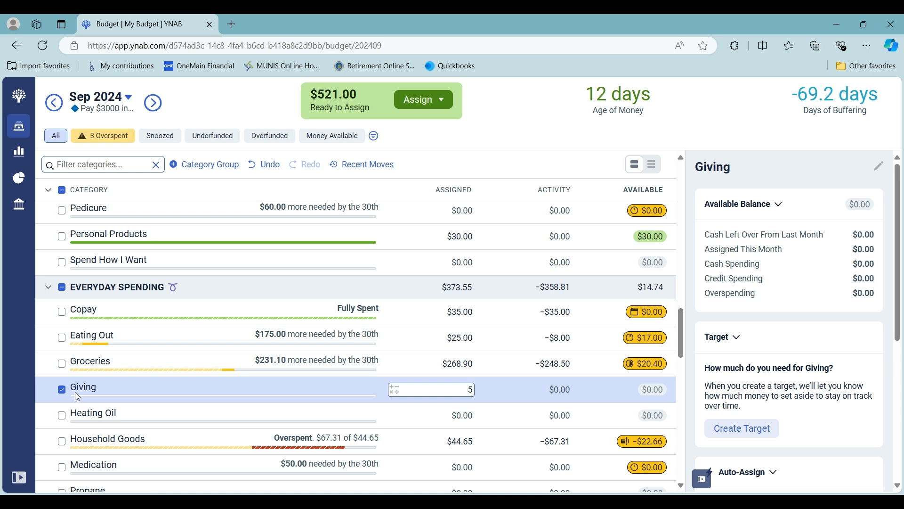
key("Return")
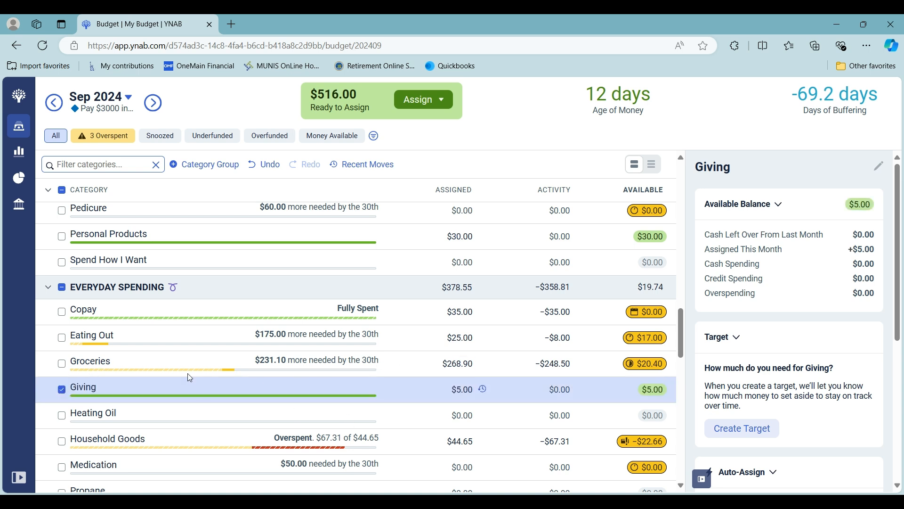
left_click(61, 391)
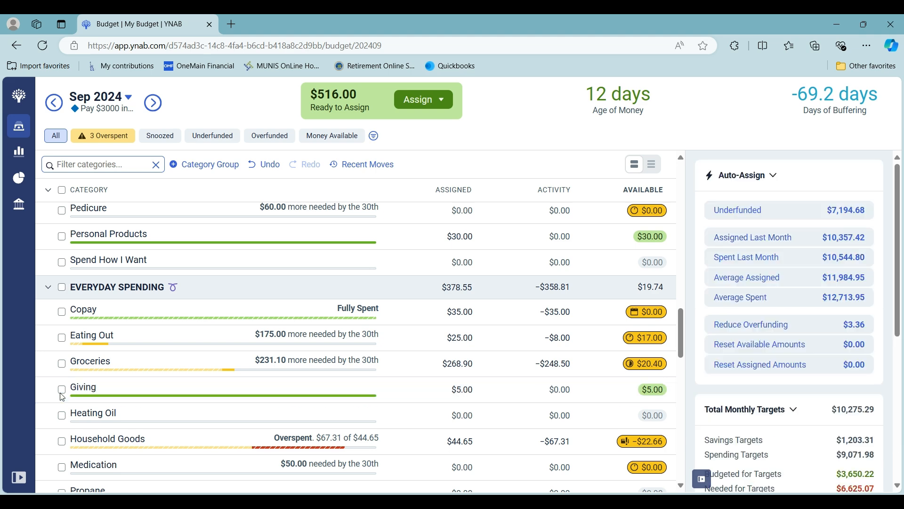
scroll(521, 414, "down", 2)
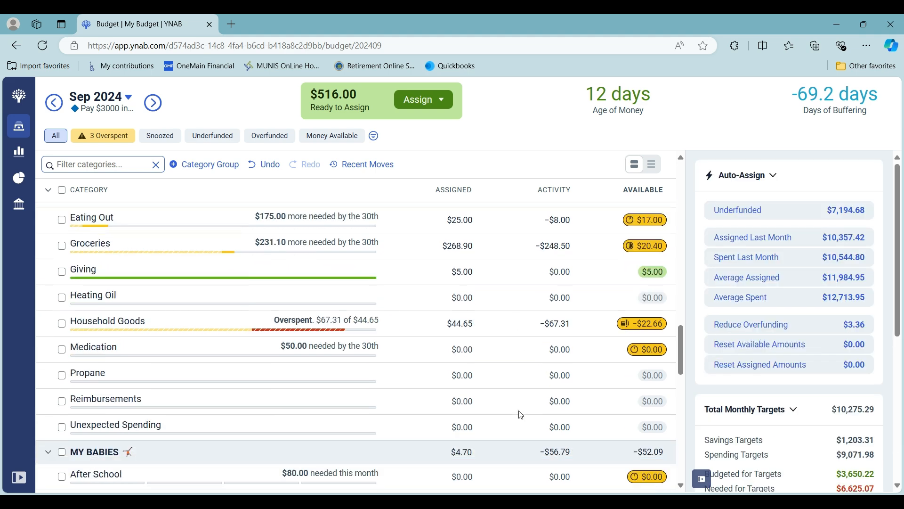
left_click(454, 270)
key("Down")
key("Down")
key("Down")
key("Down")
left_click(420, 401)
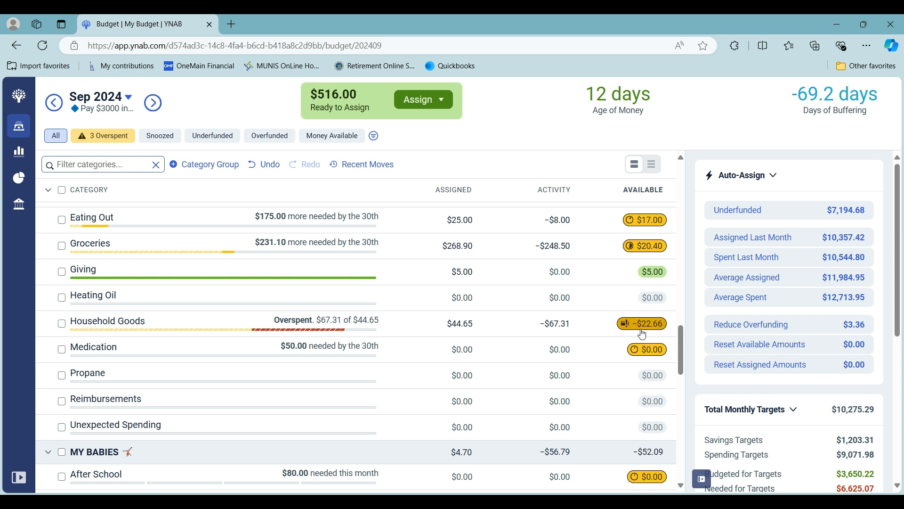
Step: Add $25 to the amount already assigned to the Household Goods category and deselect it
left_click(393, 326)
left_click(384, 356)
type("25")
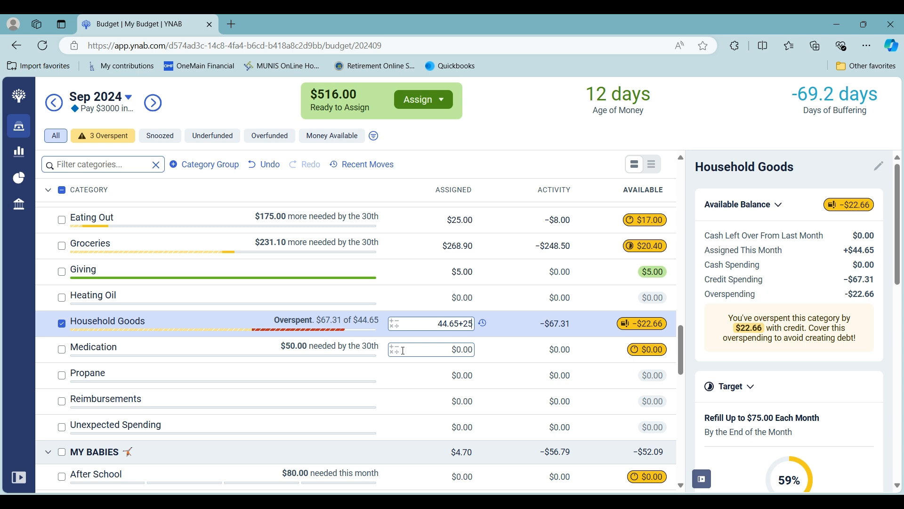
key("Return")
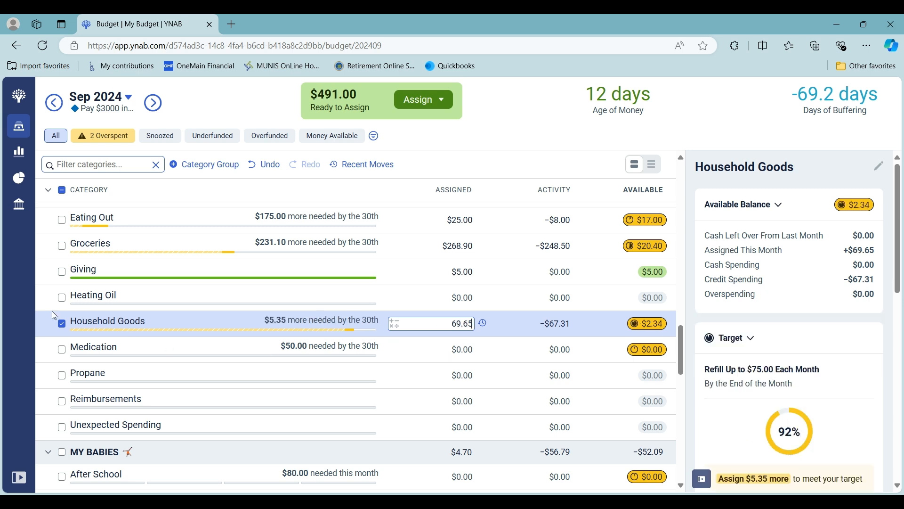
left_click(61, 324)
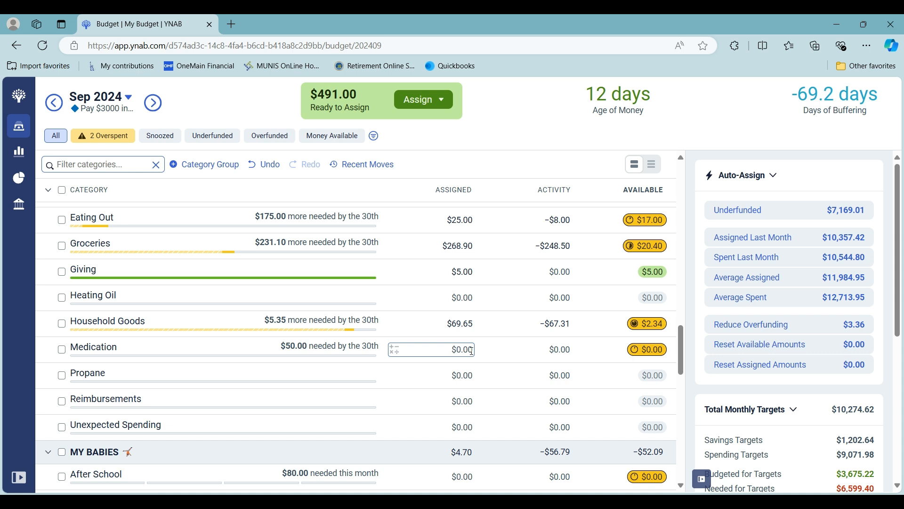
Step: Set the Babysitter category's weekly target under My Babies to $100, save it, and deselect the category
scroll(472, 350, "down", 1)
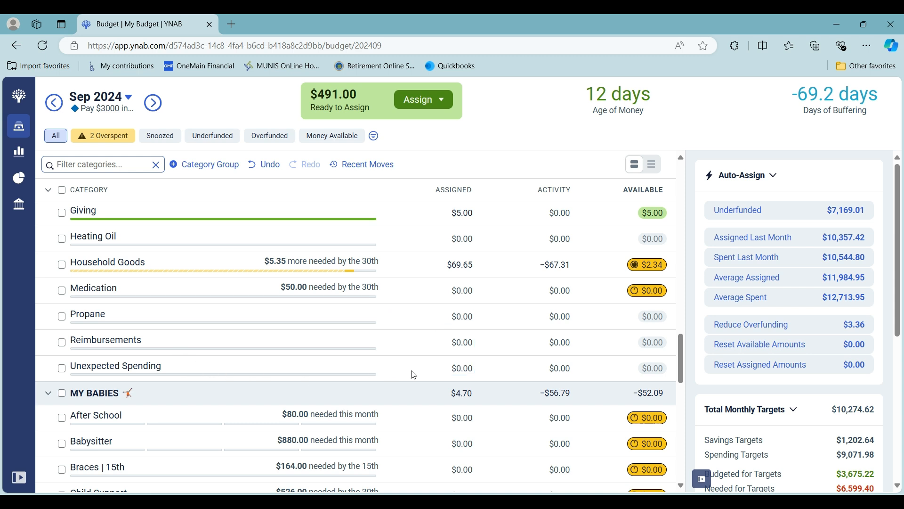
scroll(438, 368, "down", 3)
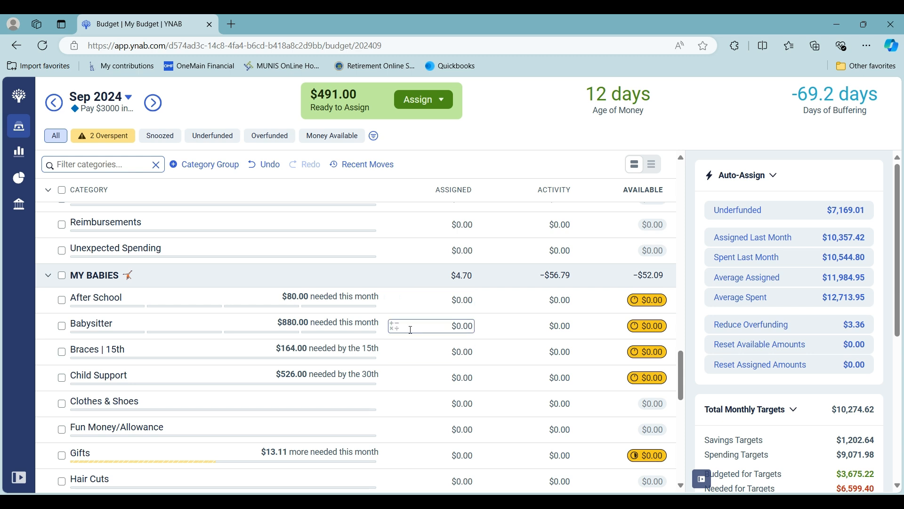
left_click(66, 329)
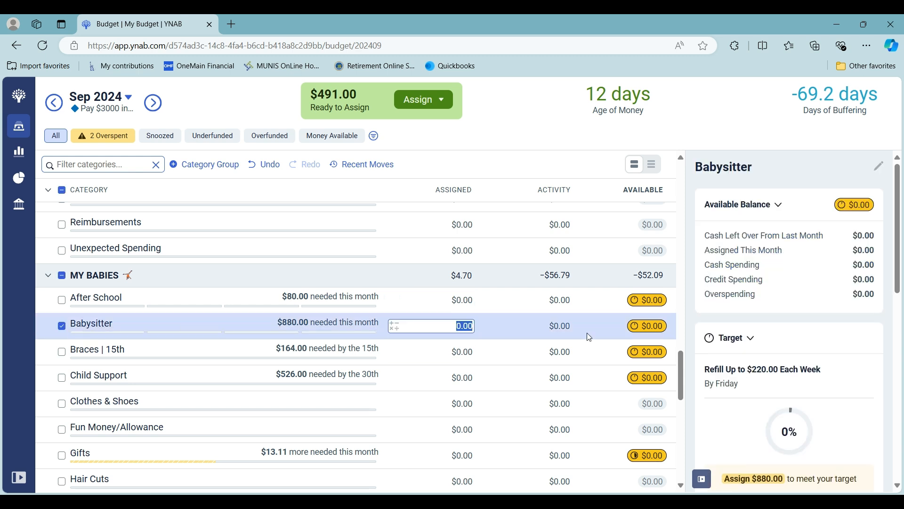
scroll(837, 450, "down", 4)
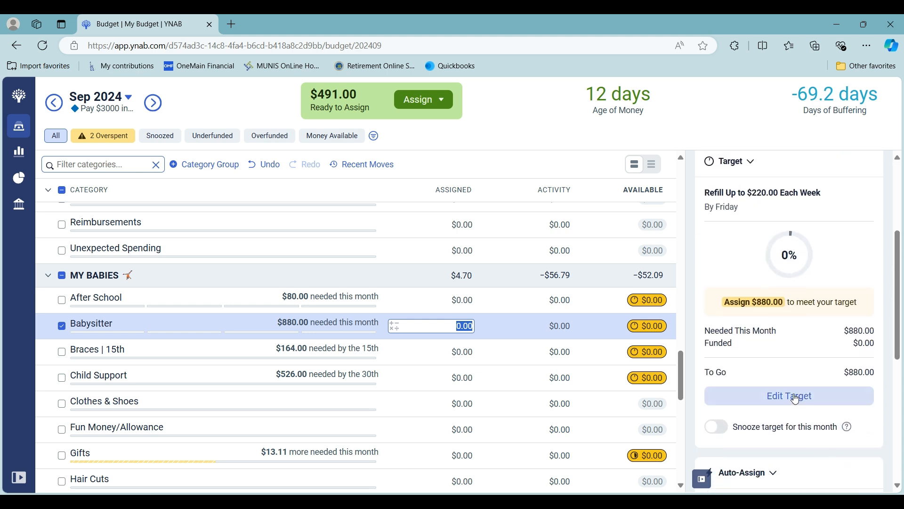
left_click(795, 399)
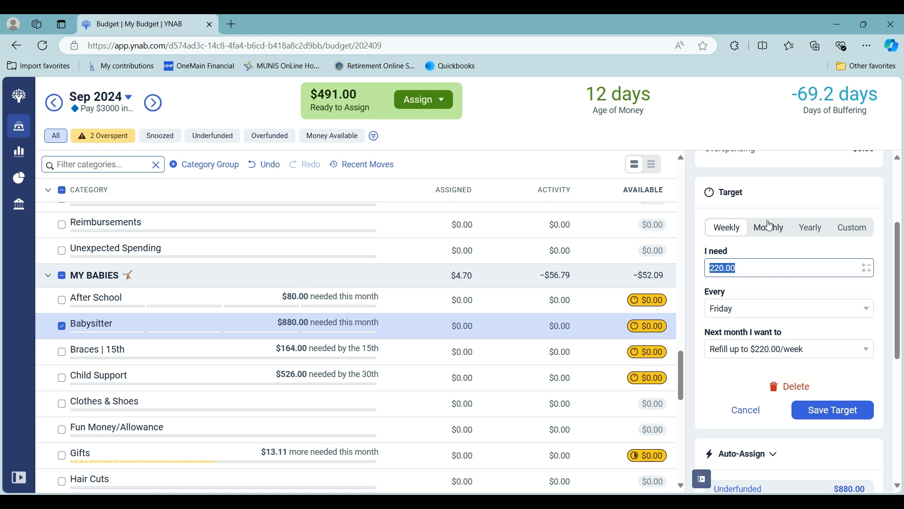
type("100")
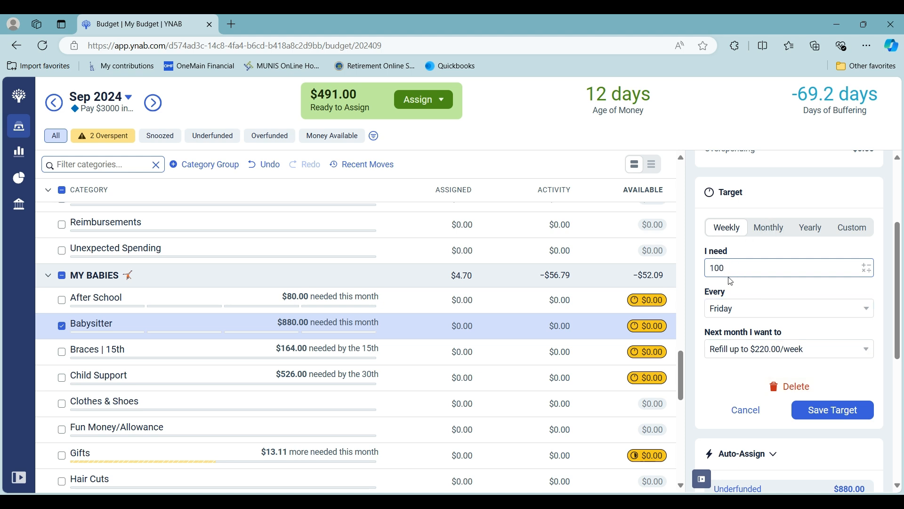
left_click(837, 411)
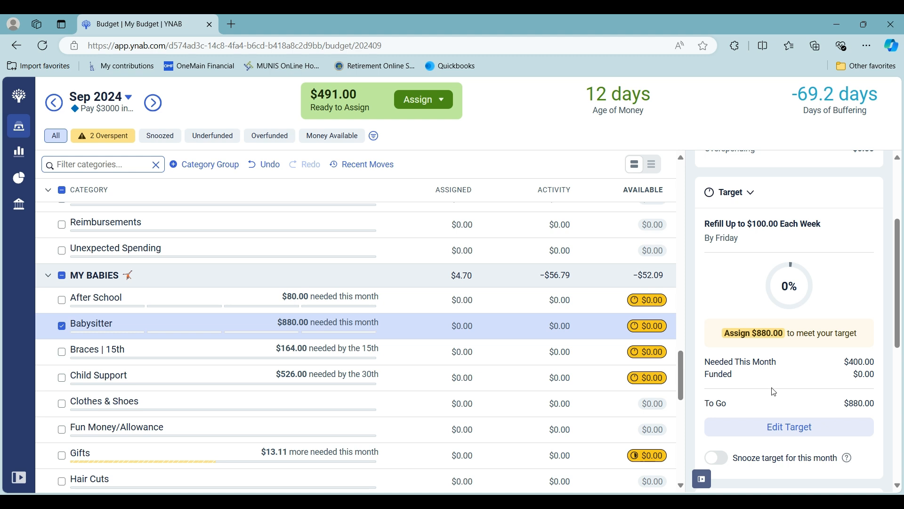
left_click(61, 326)
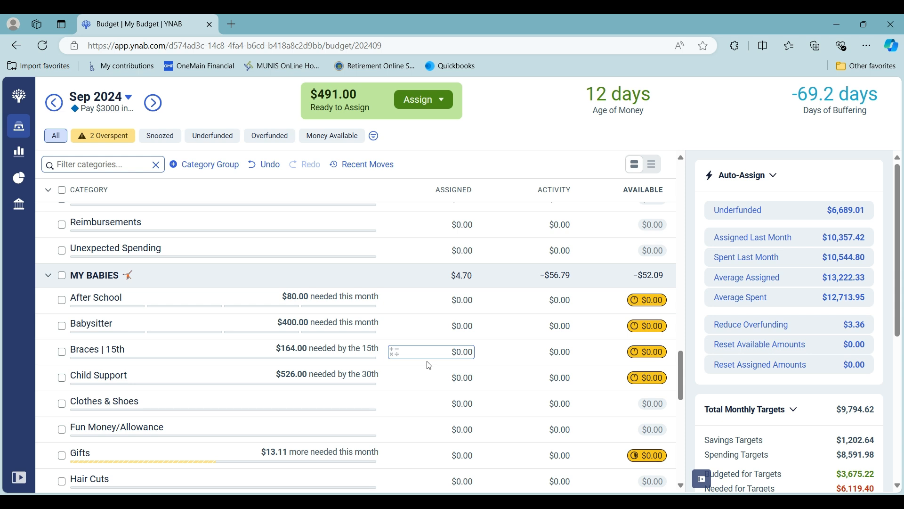
Step: Assign $30 to the Hair Cuts category under My Babies and deselect it
scroll(429, 365, "down", 1)
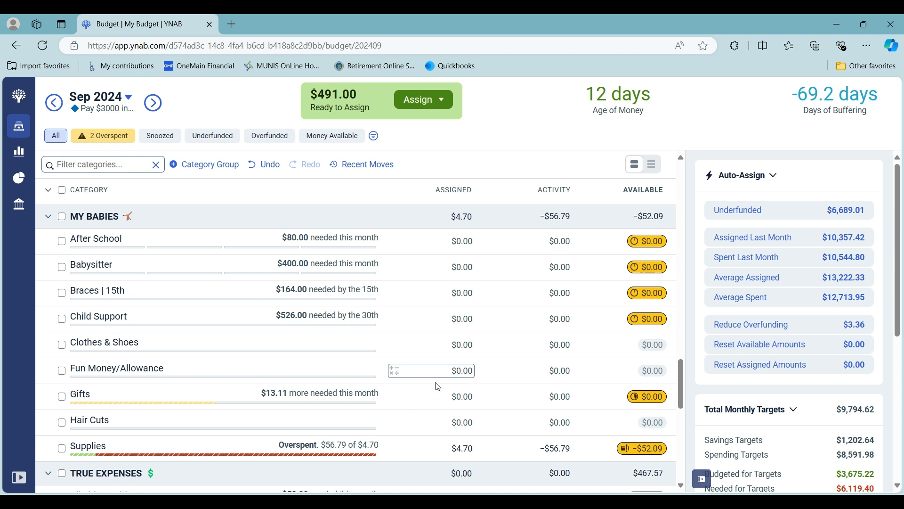
left_click(459, 422)
type("30")
key("Return")
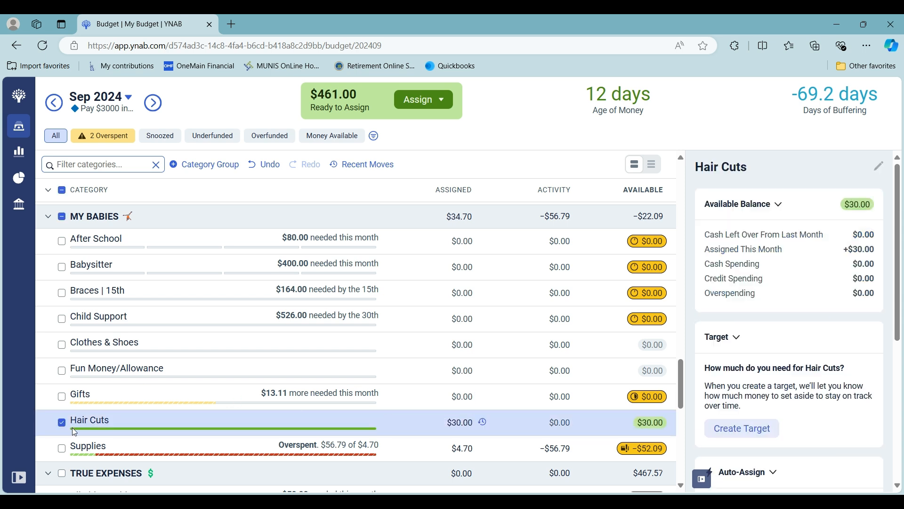
left_click(61, 422)
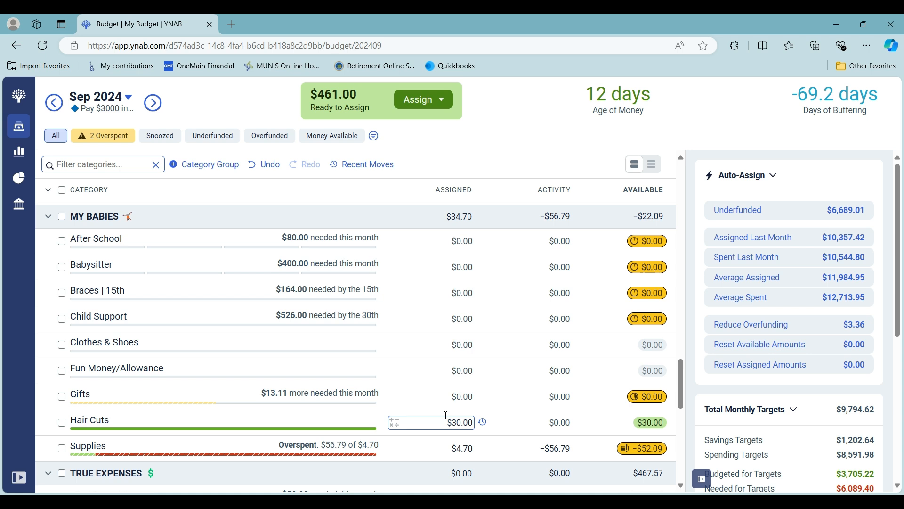
key("Return")
Step: Open the activity details of the overspent Supplies category under My Babies to examine its transactions
scroll(487, 230, "up", 1)
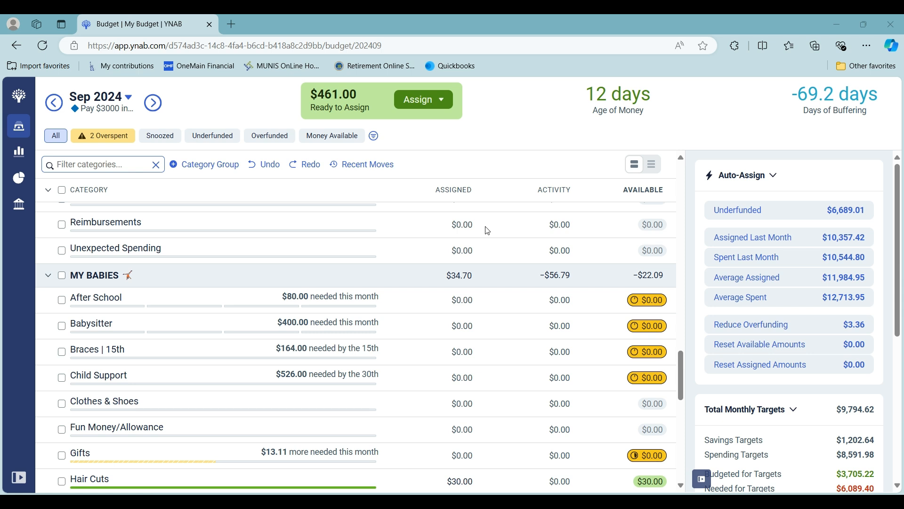
scroll(513, 264, "down", 1)
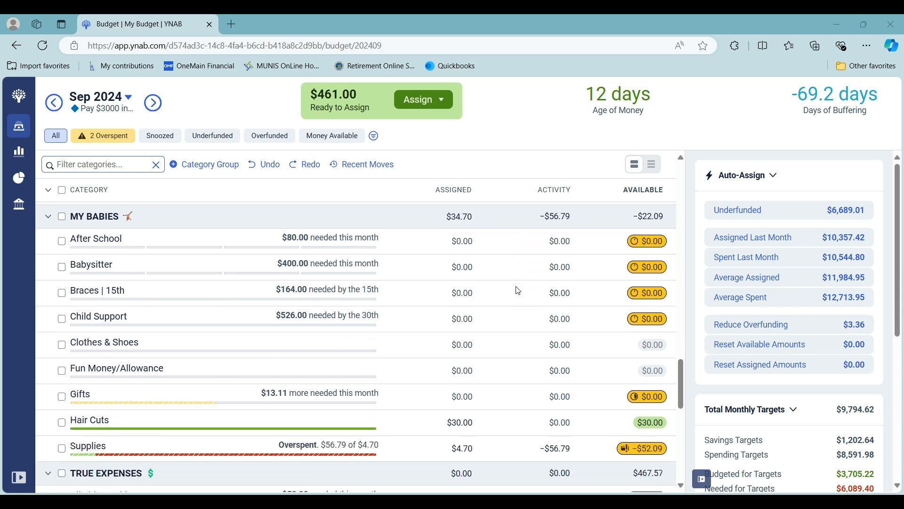
scroll(518, 291, "down", 1)
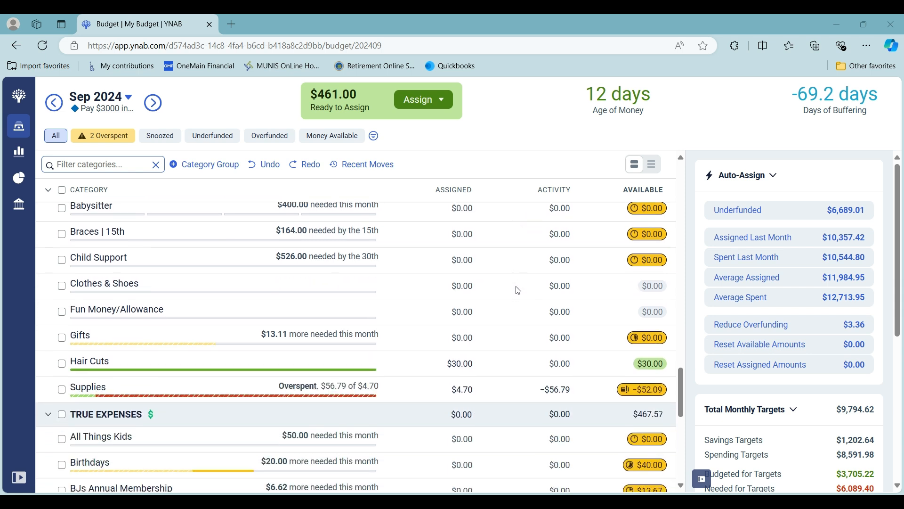
left_click(562, 396)
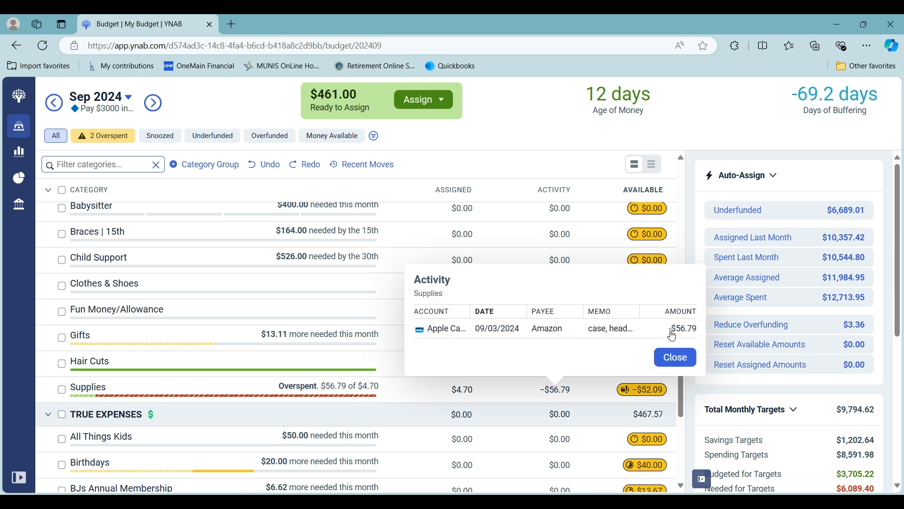
Step: Close the Supplies activity details and cover that category's overspending with Inflow: Ready to Assign
left_click(677, 358)
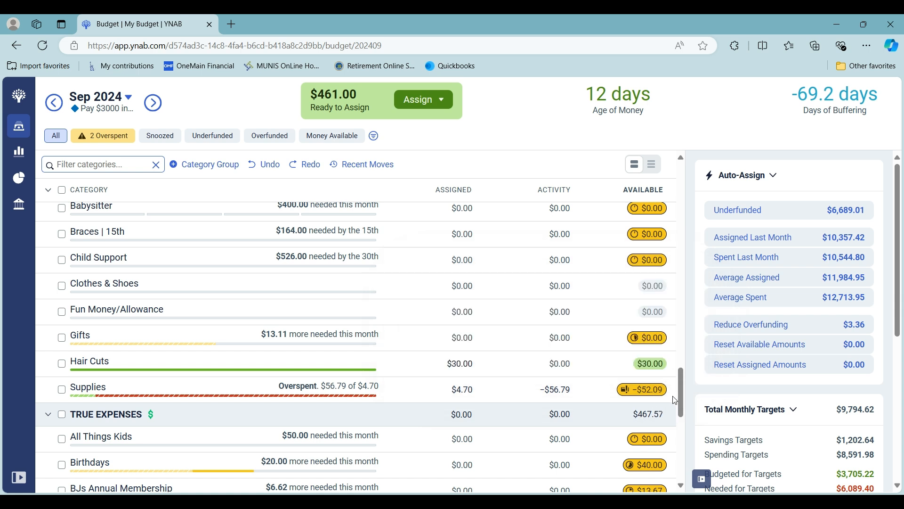
left_click(644, 397)
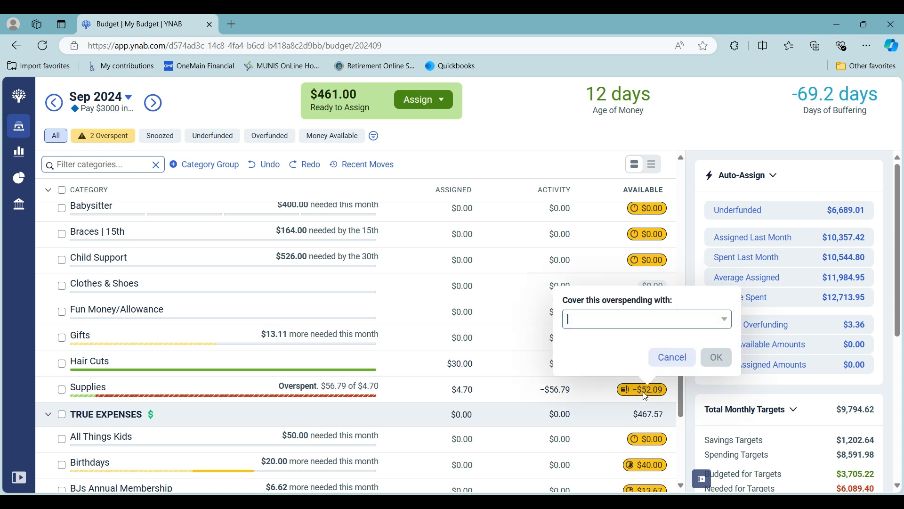
left_click(655, 321)
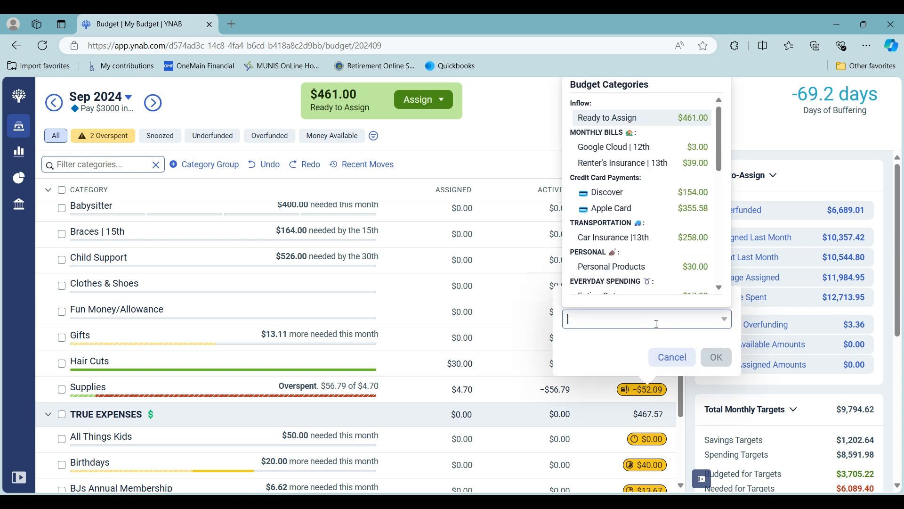
left_click(690, 115)
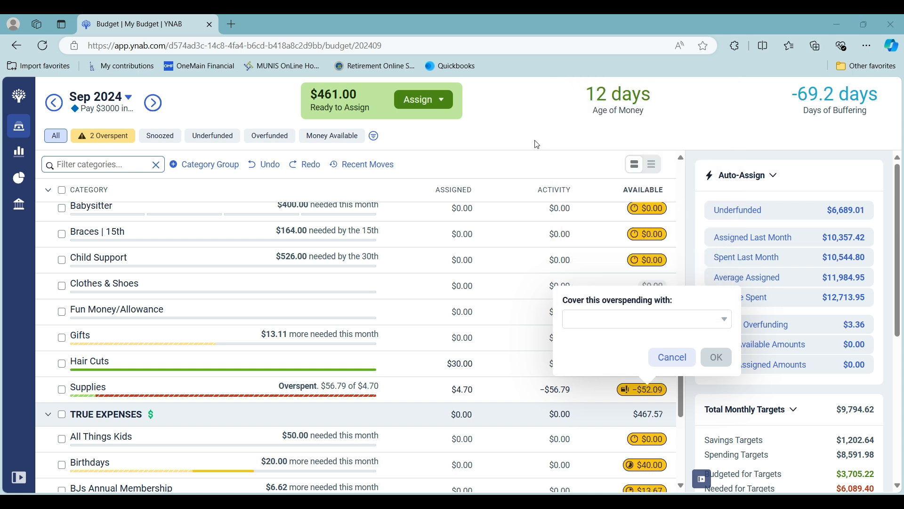
left_click(717, 357)
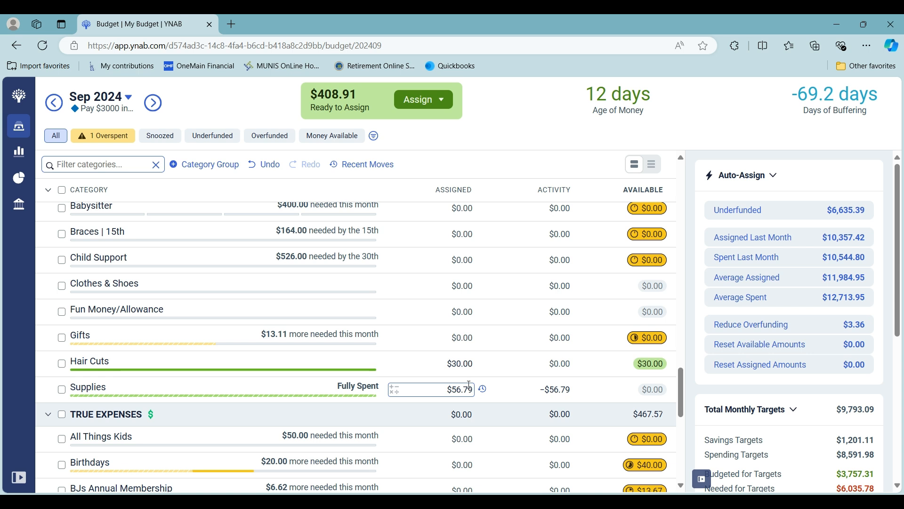
Step: Review the budget categories from My Babies down to Save Up, and back up through Transportation to Misc
scroll(469, 385, "down", 3)
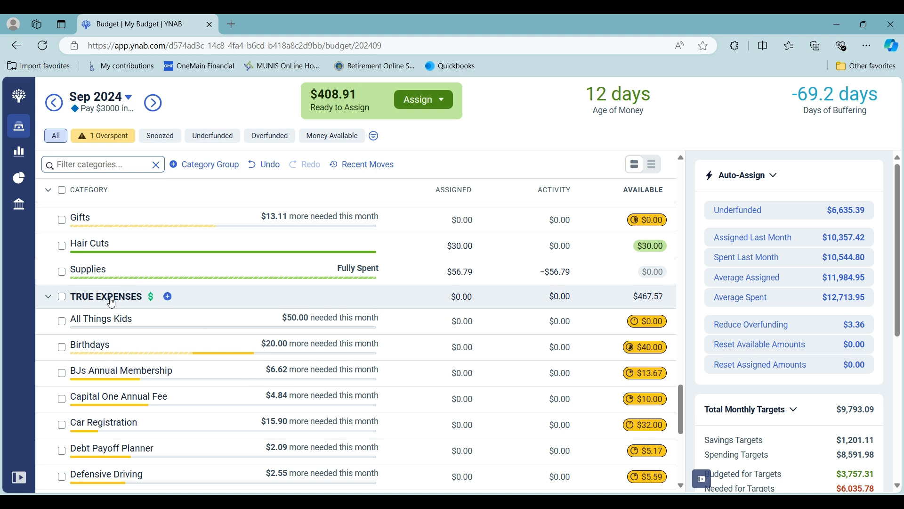
scroll(228, 314, "up", 1)
scroll(229, 314, "down", 7)
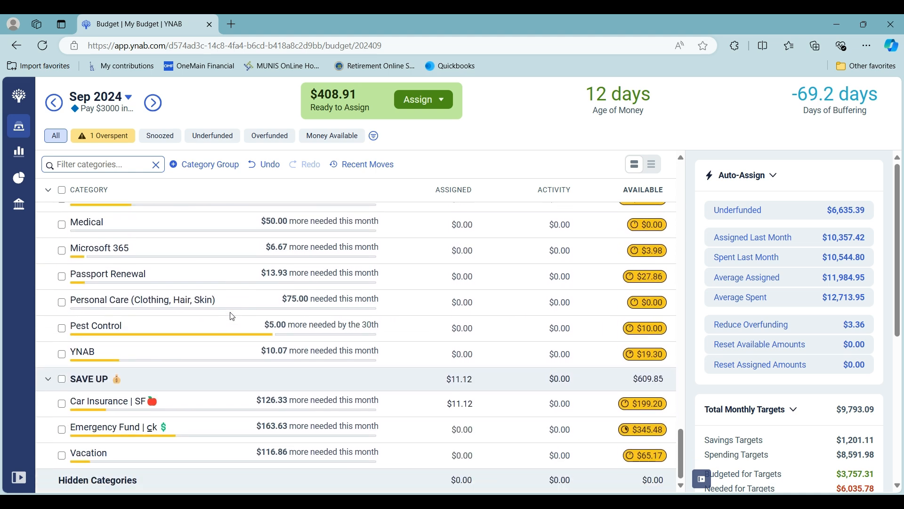
scroll(232, 316, "up", 10)
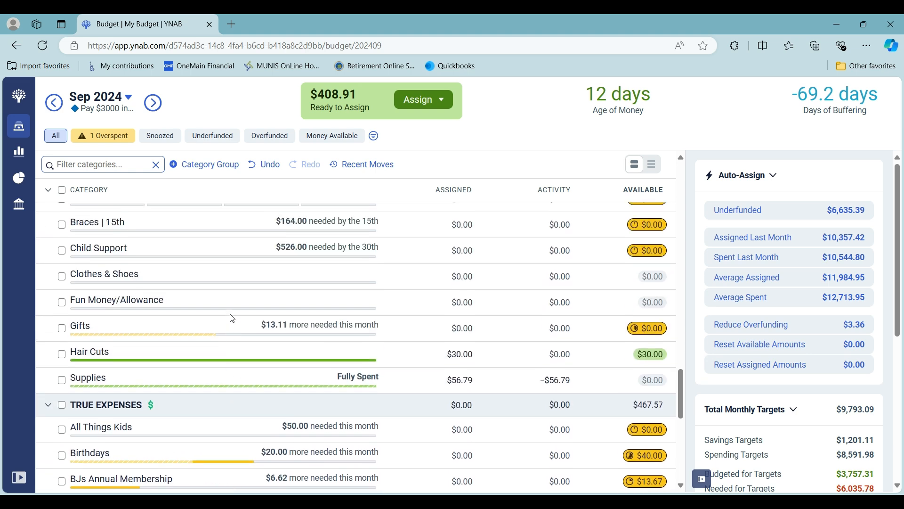
scroll(232, 318, "up", 2)
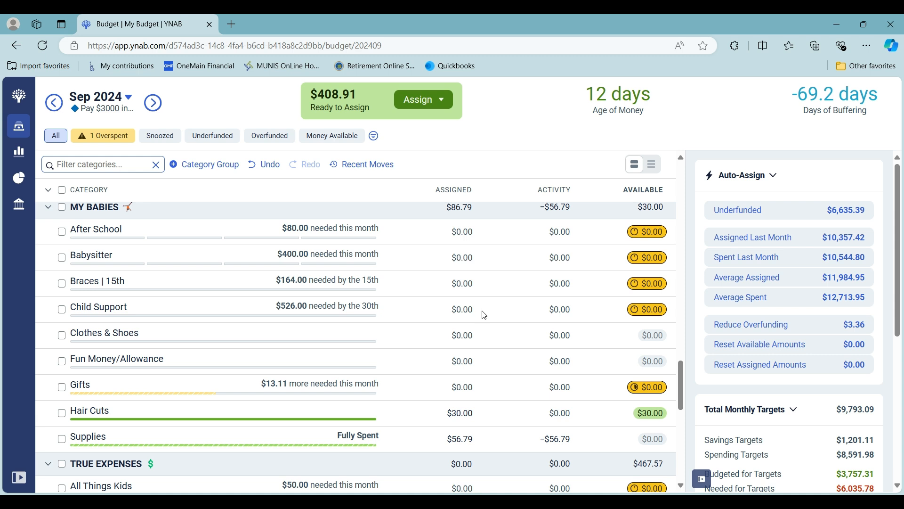
scroll(485, 315, "up", 1)
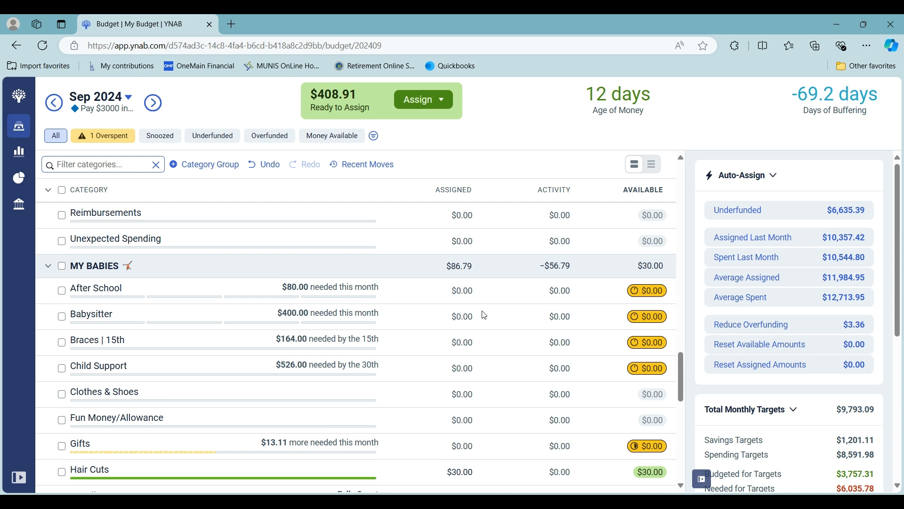
scroll(485, 314, "up", 1)
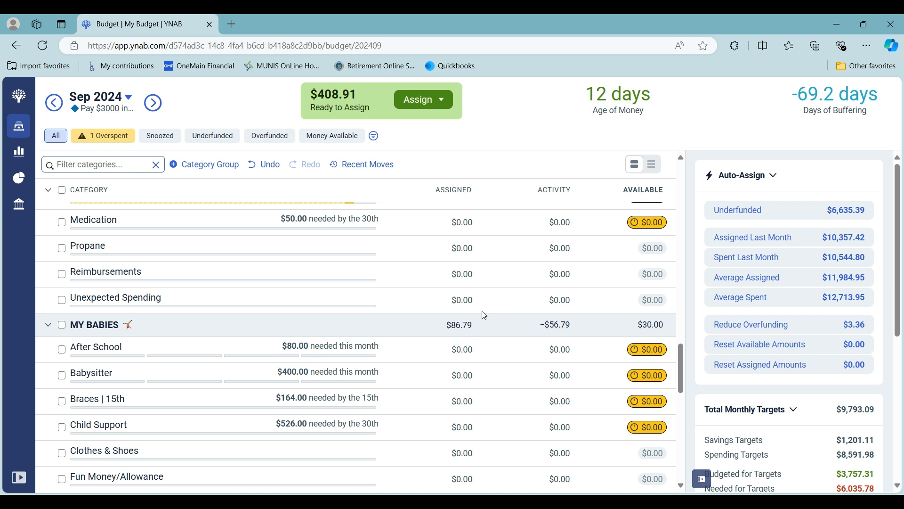
scroll(484, 314, "up", 1)
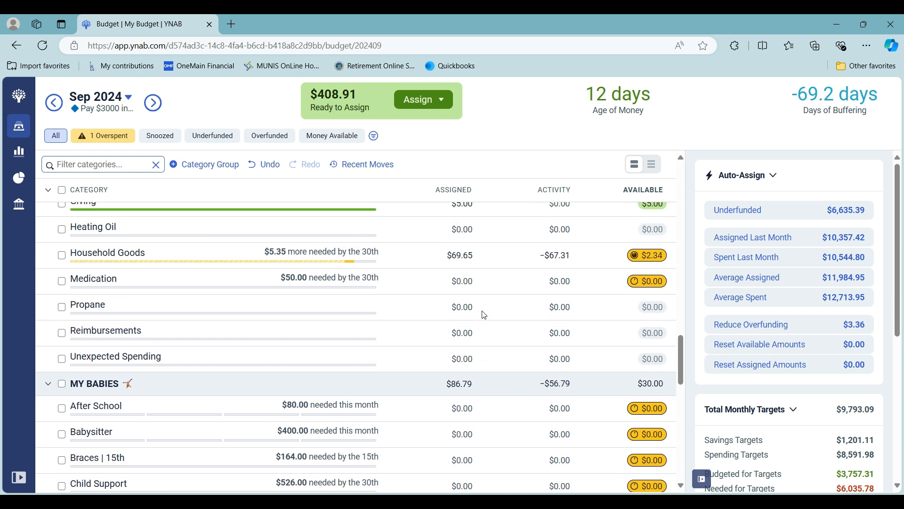
scroll(485, 315, "up", 1)
scroll(484, 314, "up", 5)
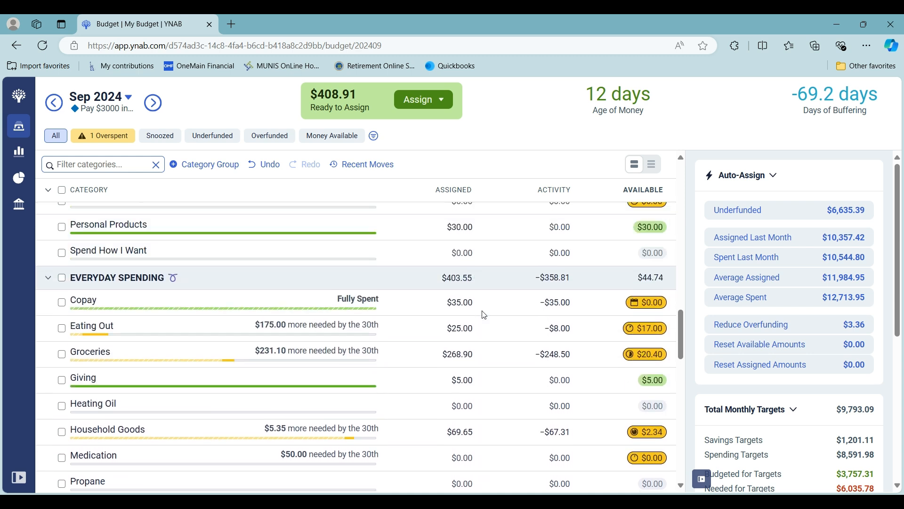
scroll(485, 315, "up", 9)
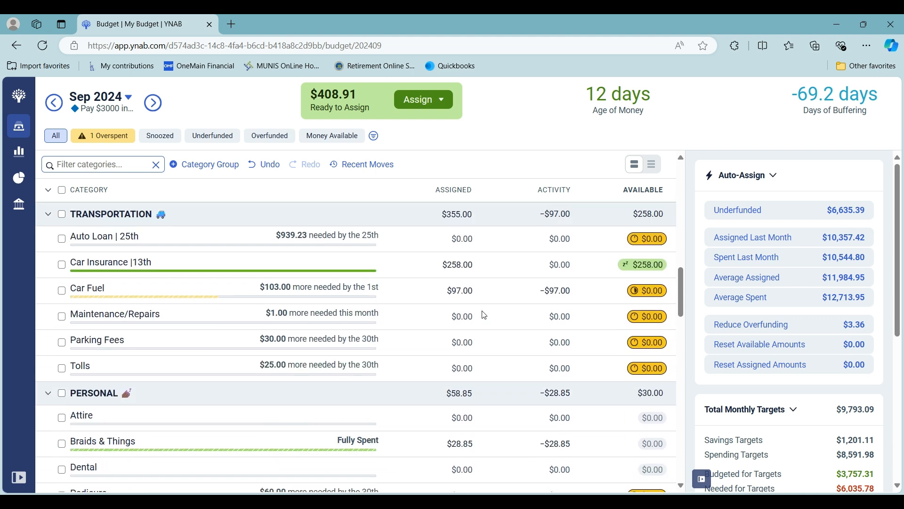
scroll(485, 314, "up", 7)
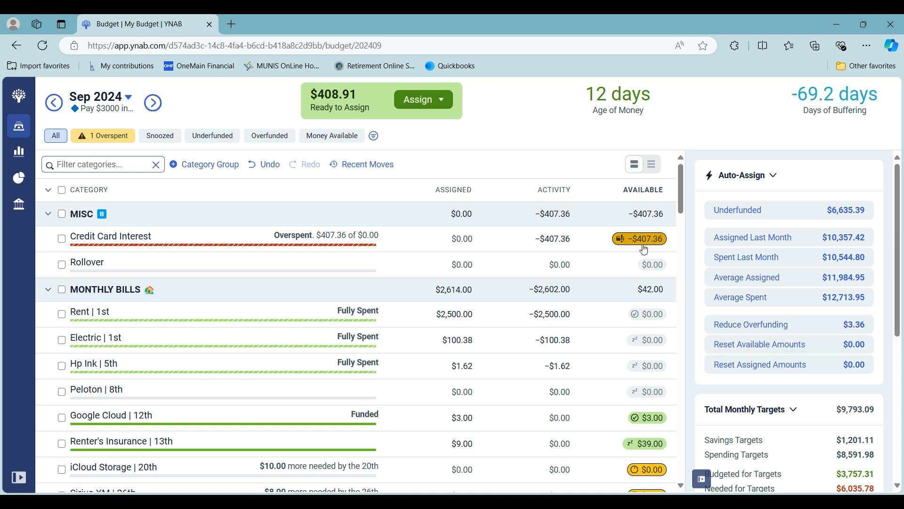
Step: Check the activity of the Credit Card Interest category under Misc and cover its overspending with Inflow: Ready to Assign
left_click(553, 243)
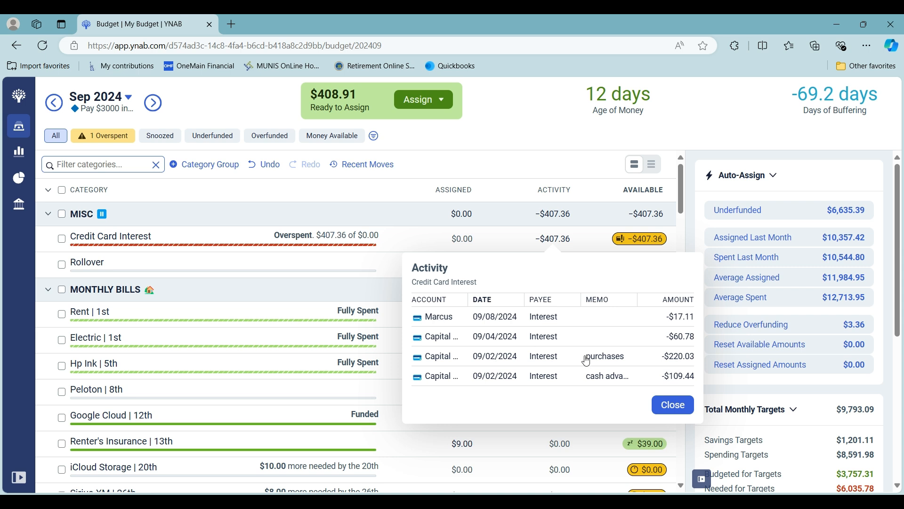
left_click(674, 405)
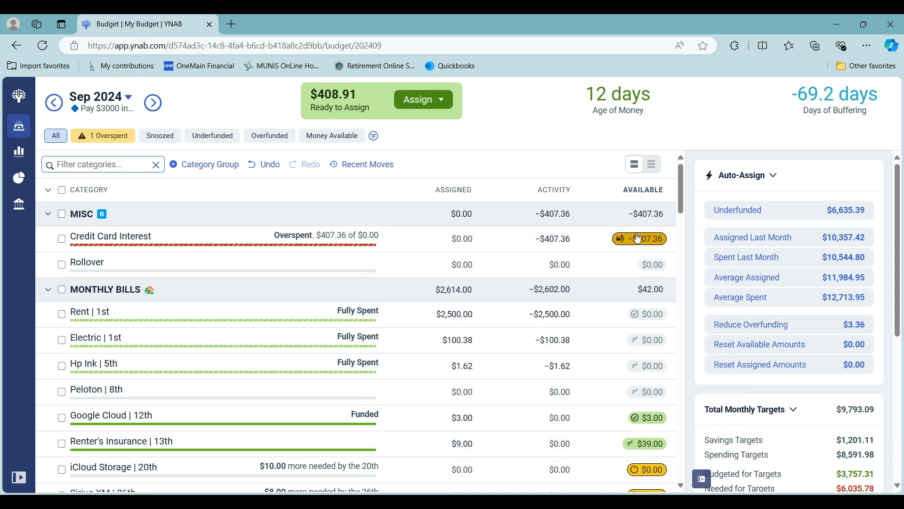
left_click(638, 238)
left_click(643, 283)
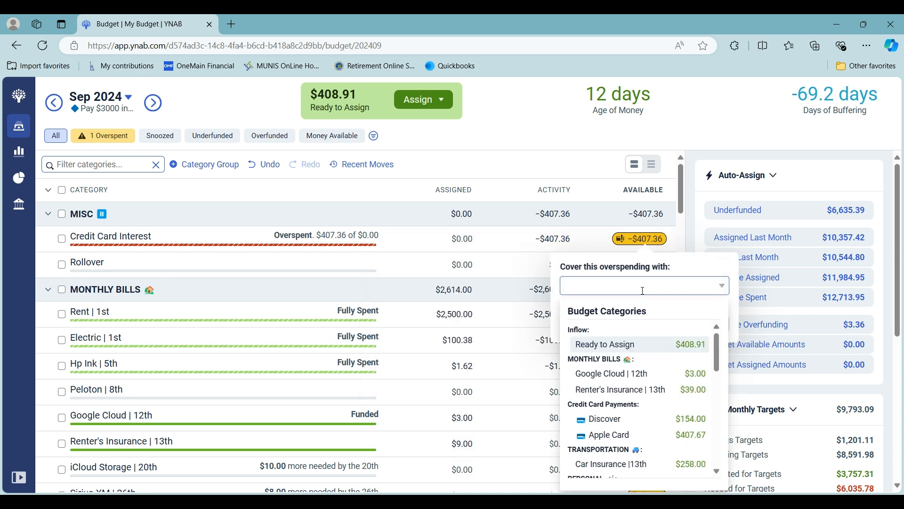
left_click(690, 347)
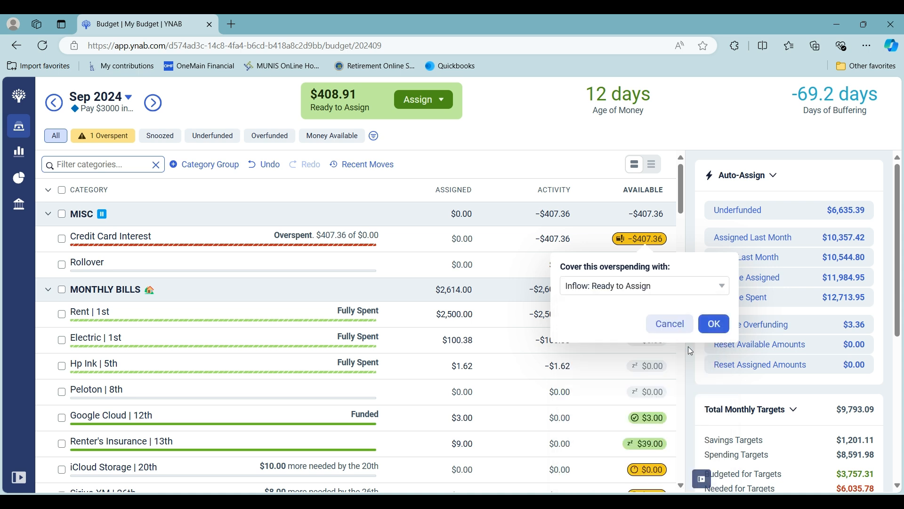
left_click(711, 323)
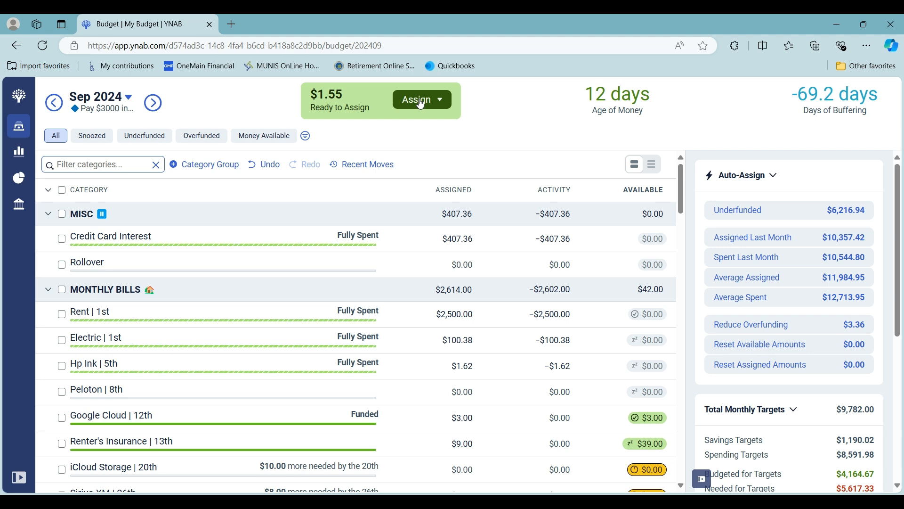
Step: Manually assign the remaining $1.55 to the Household Goods category under Everyday Spending
scroll(456, 235, "down", 8)
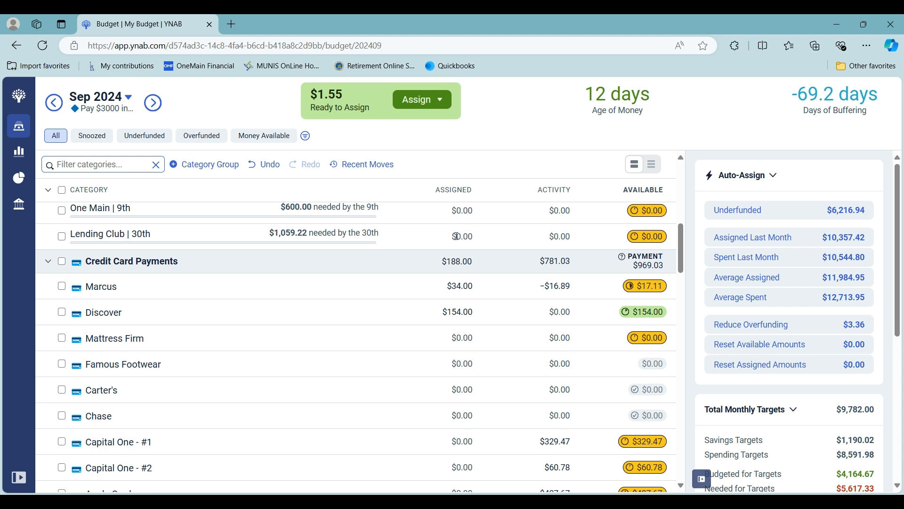
scroll(456, 238, "down", 3)
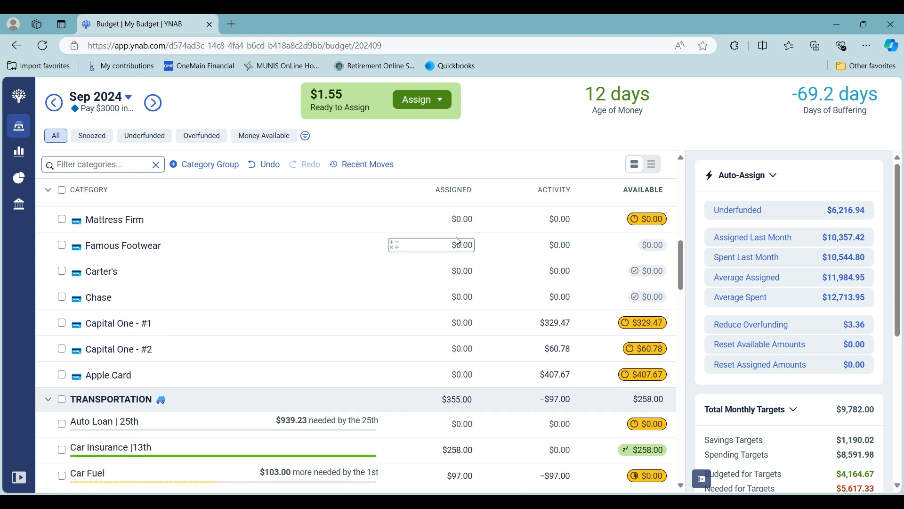
scroll(459, 241, "down", 4)
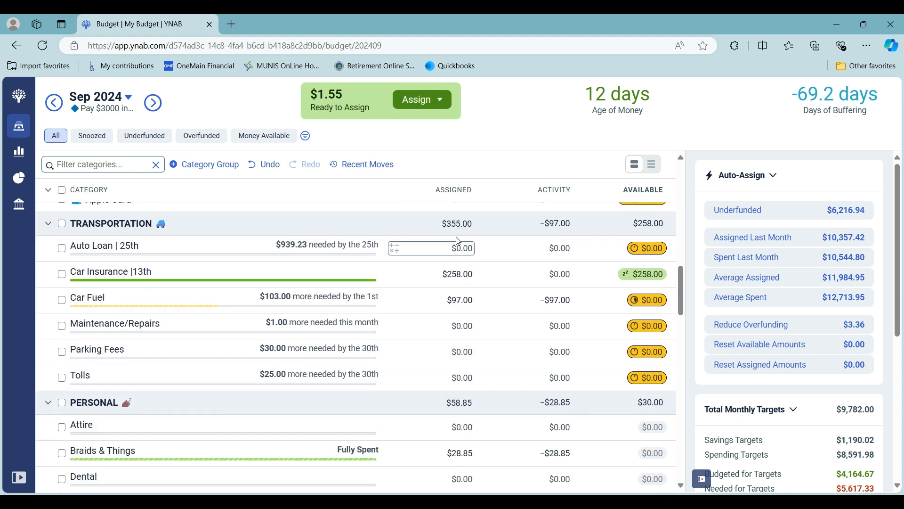
scroll(458, 240, "down", 4)
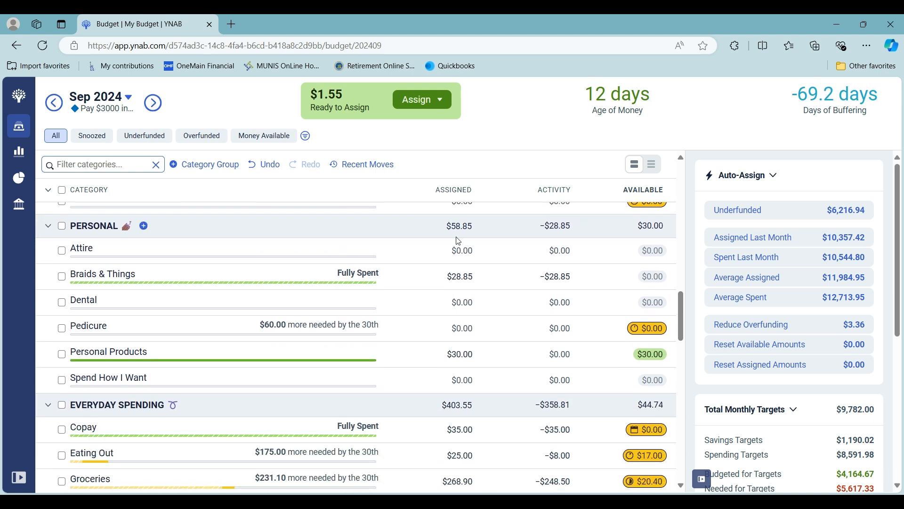
scroll(459, 241, "down", 5)
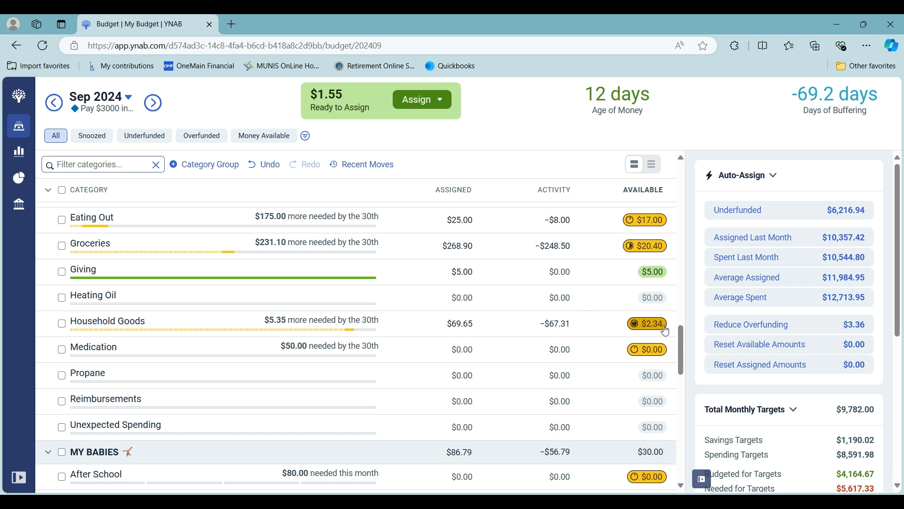
left_click(411, 107)
left_click(363, 228)
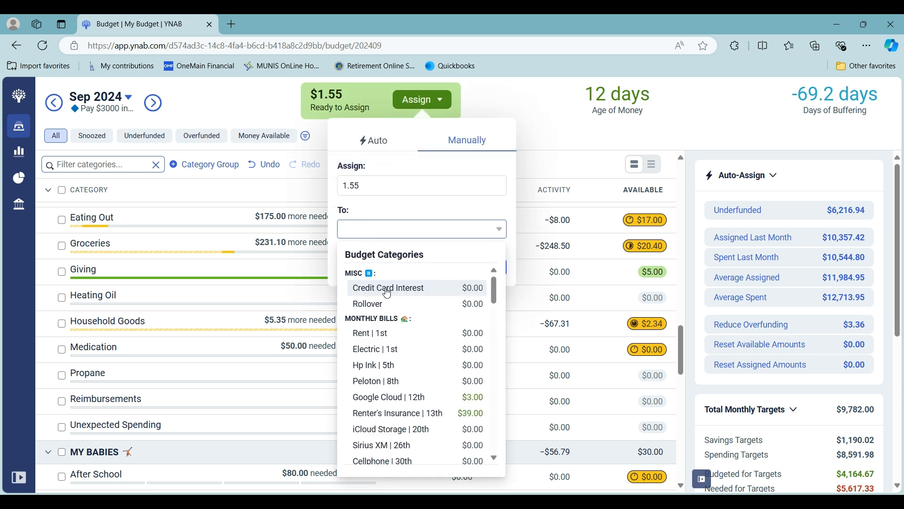
type("hou")
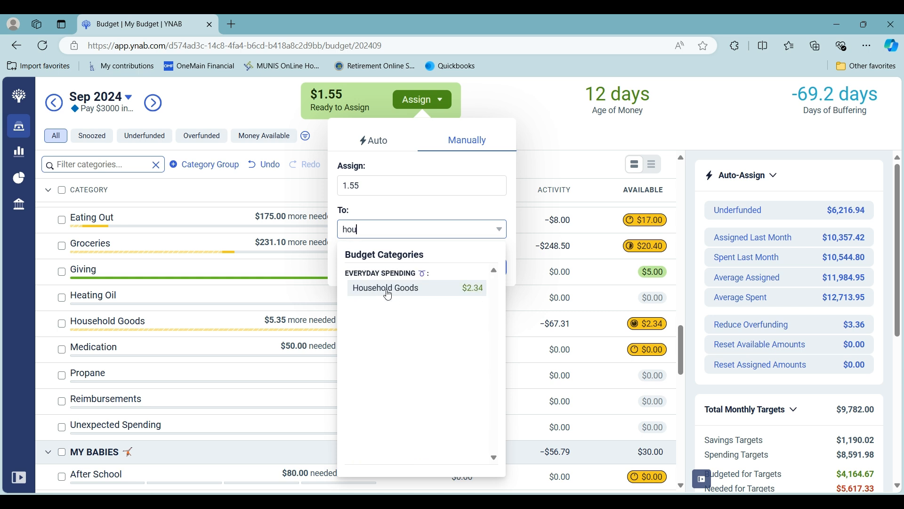
left_click(387, 289)
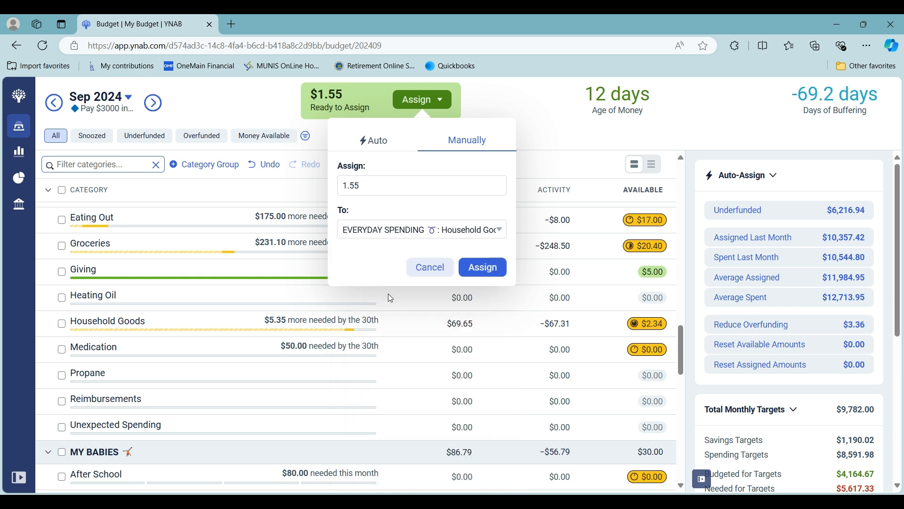
left_click(480, 273)
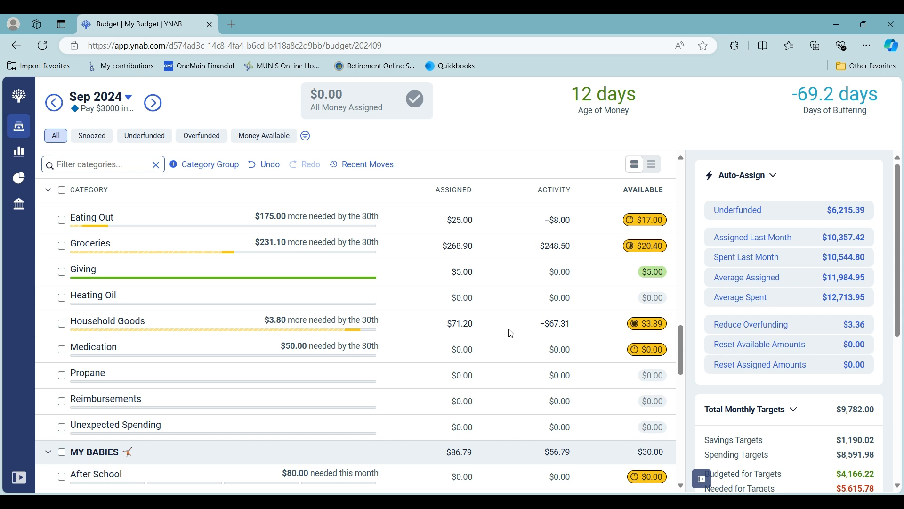
Step: Look over the category funding from Everyday Spending down to True Expenses, and back up to the Misc group
scroll(511, 333, "down", 5)
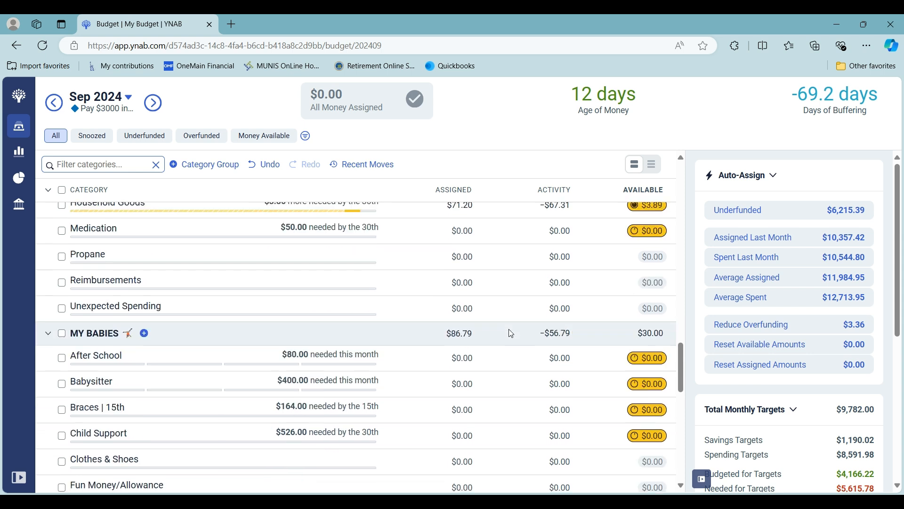
scroll(511, 333, "down", 5)
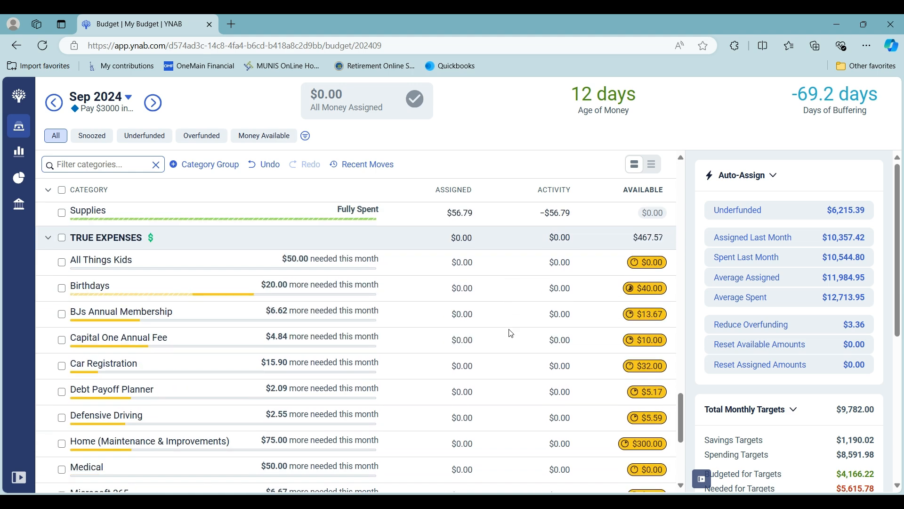
scroll(511, 333, "up", 8)
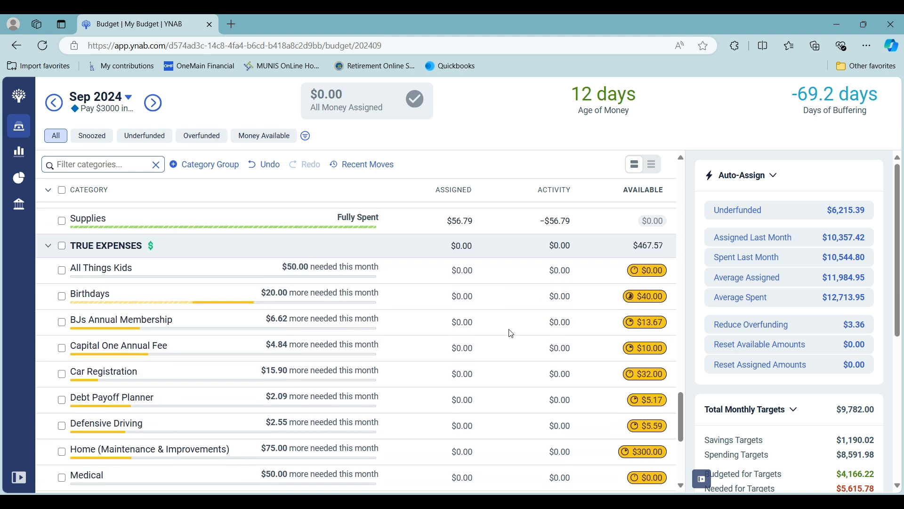
scroll(510, 333, "up", 1)
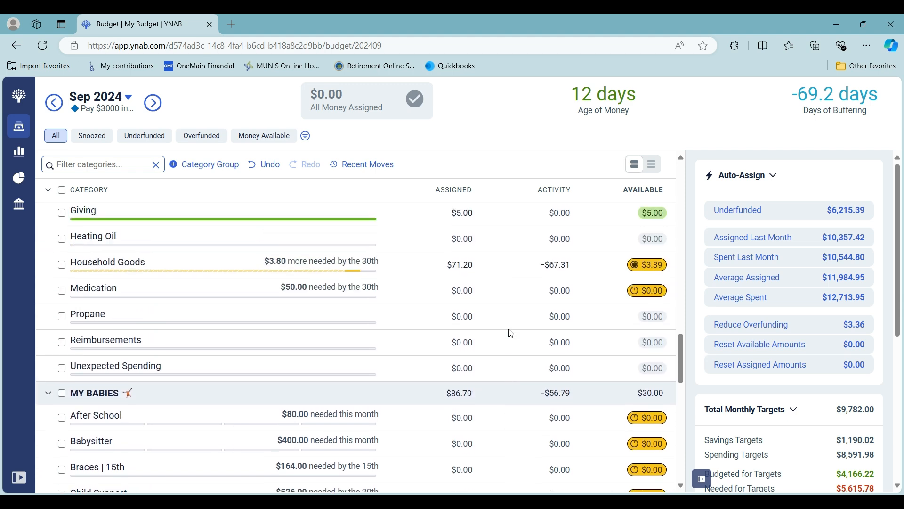
scroll(511, 333, "up", 10)
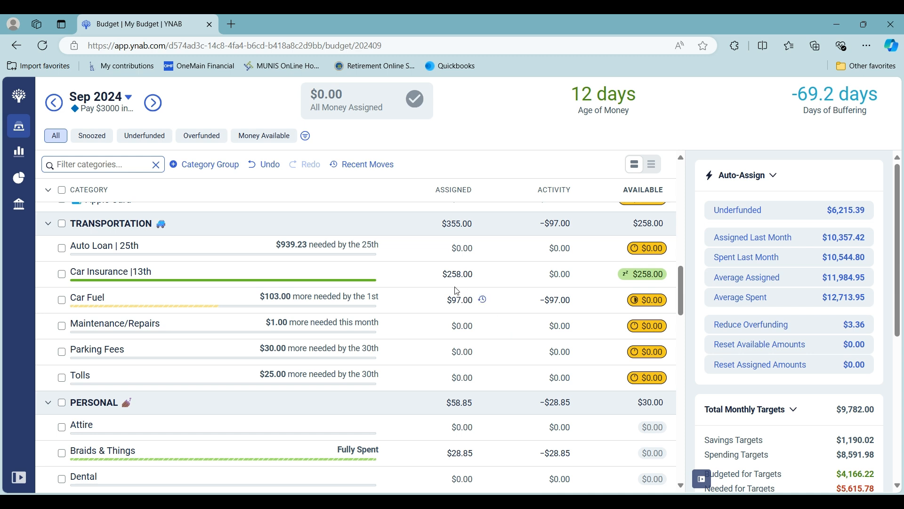
scroll(419, 166, "up", 2)
scroll(419, 167, "up", 7)
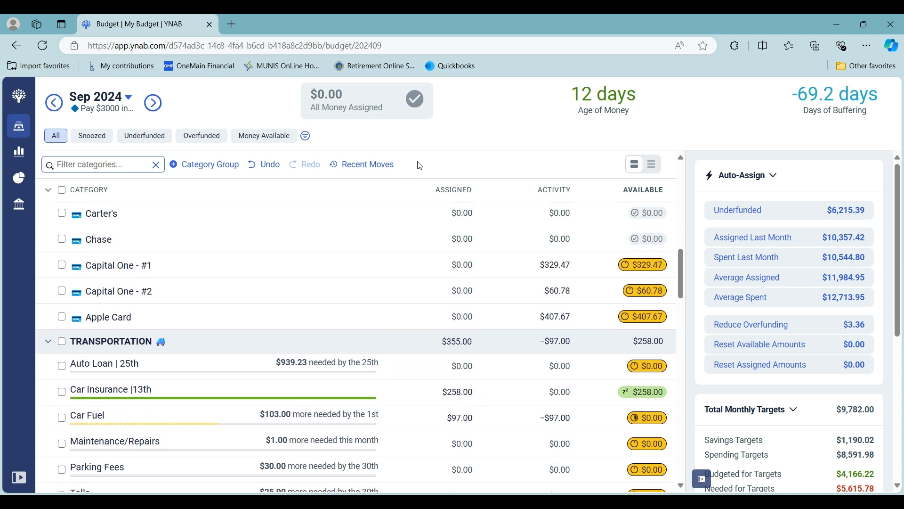
scroll(419, 166, "up", 2)
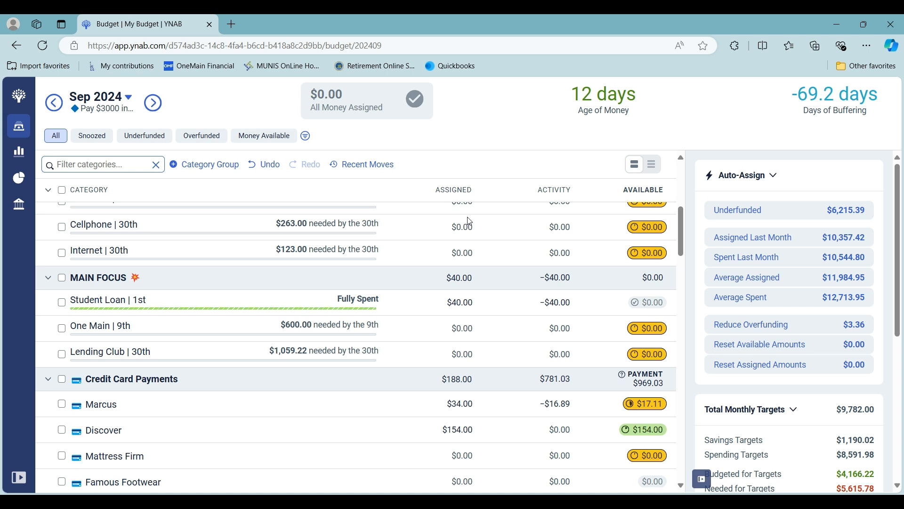
scroll(500, 256, "up", 10)
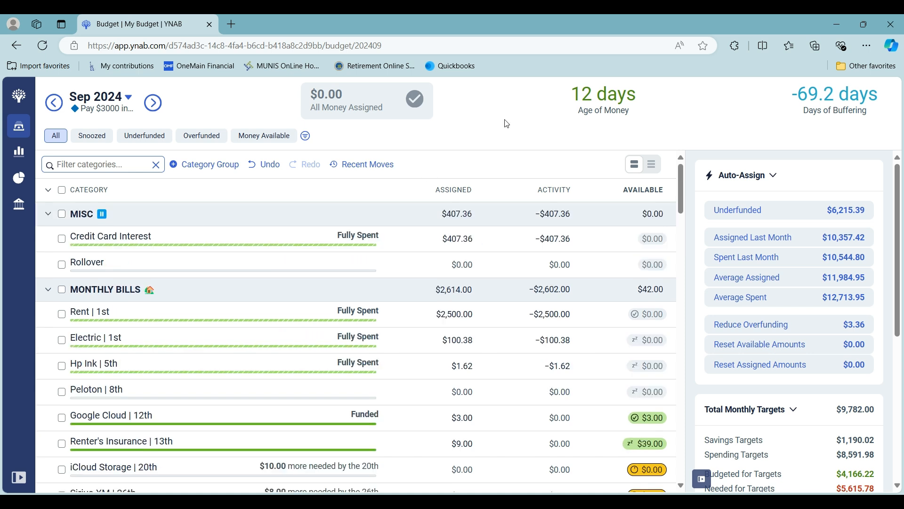